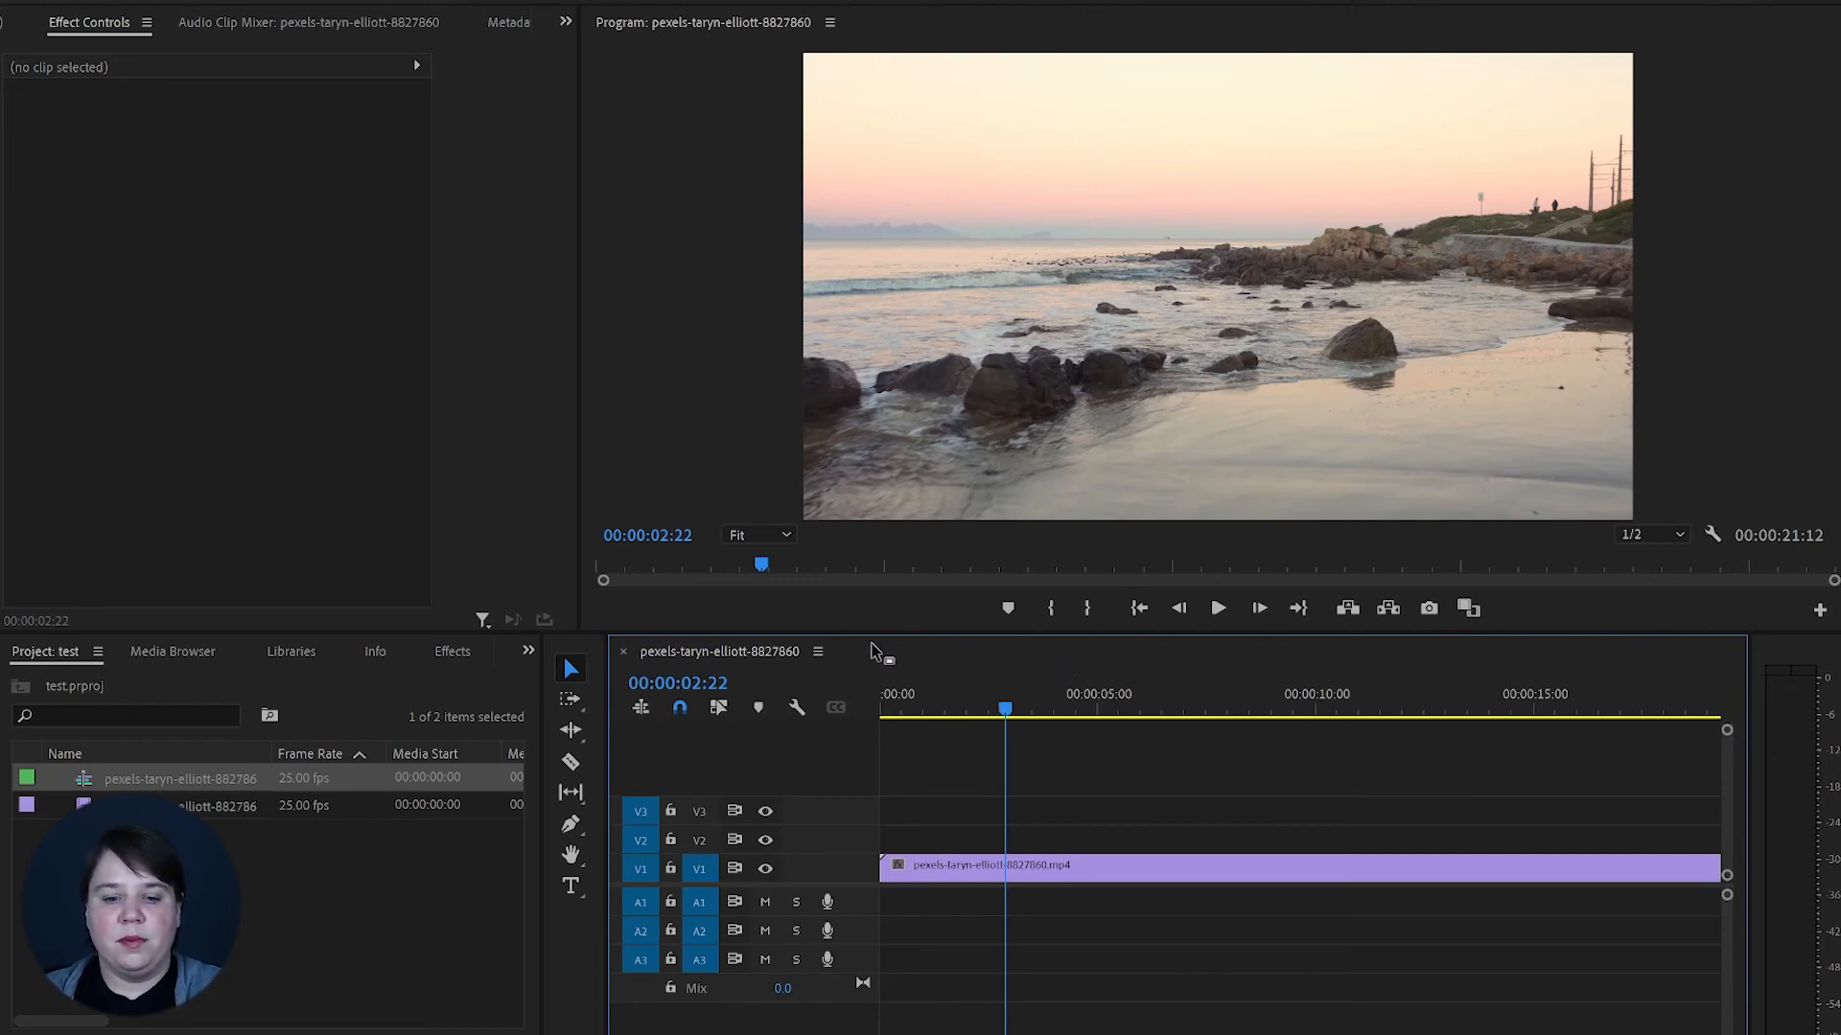
# Cut the stacked clips on V1 and V2 with the Razor tool at about 00:00:05:04 and 00:00:13:06.
pyautogui.click(568, 764)
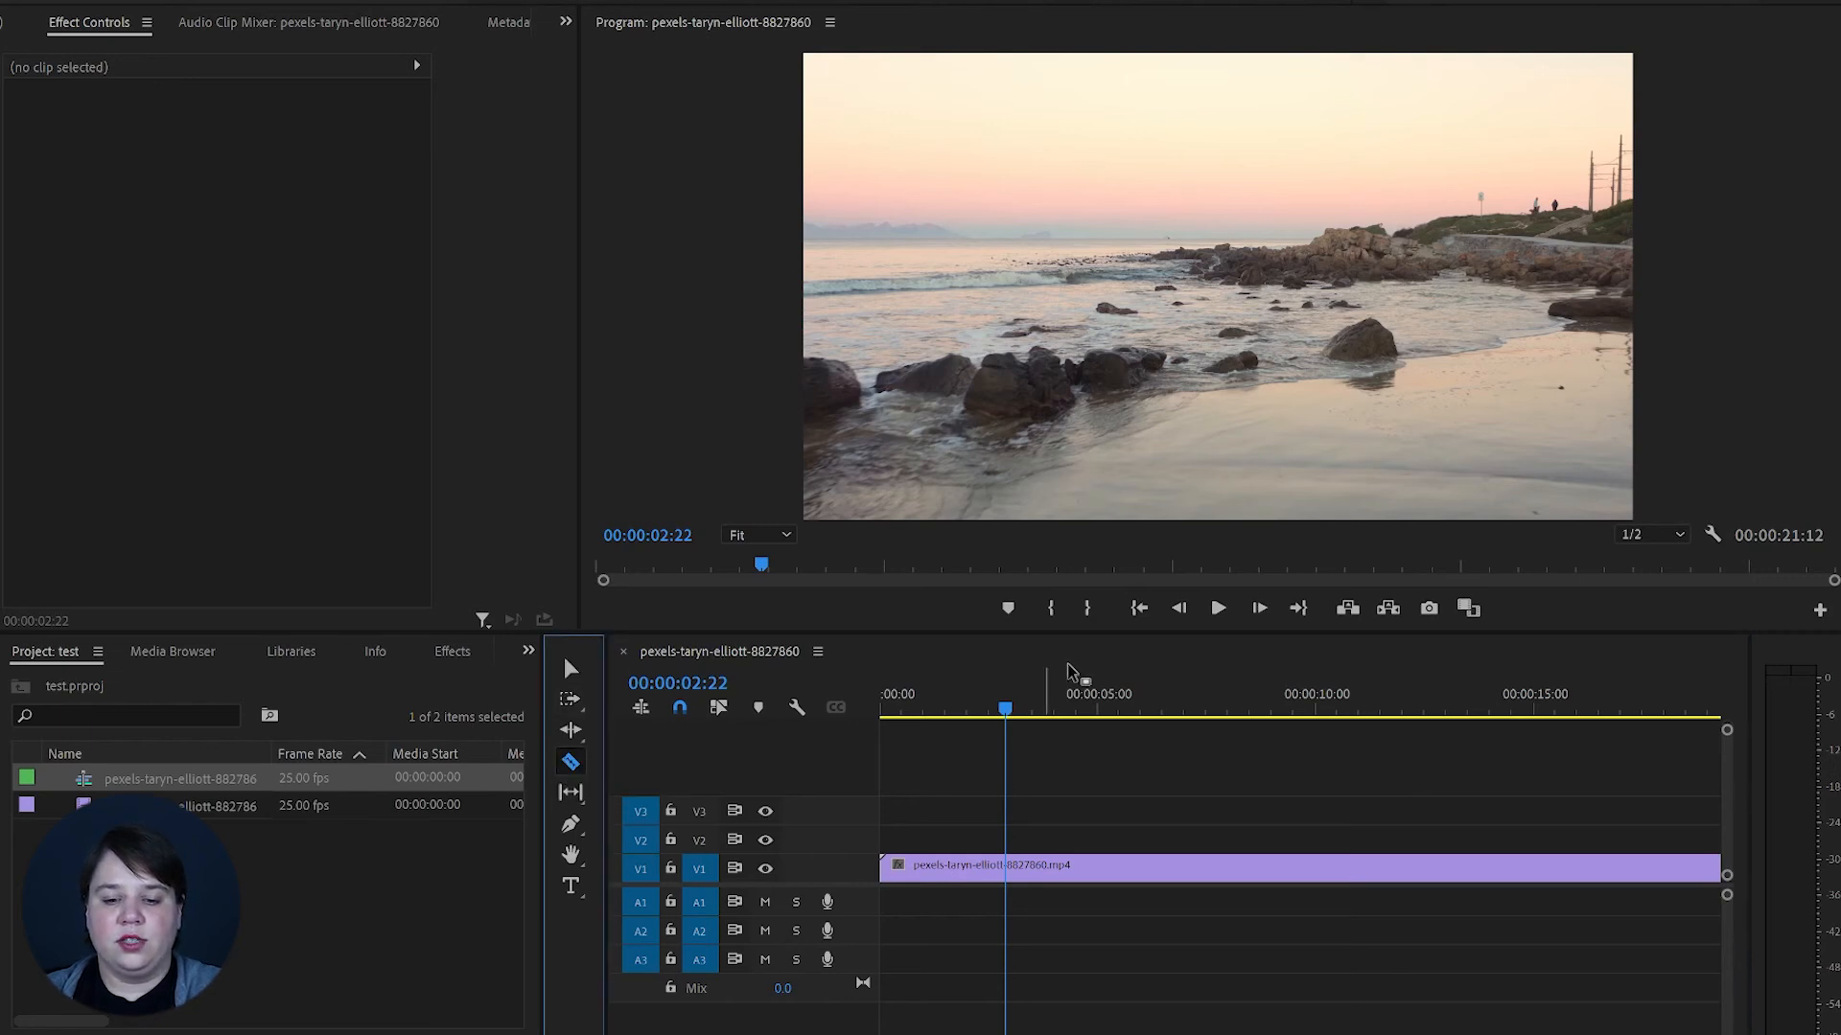
pyautogui.press('v')
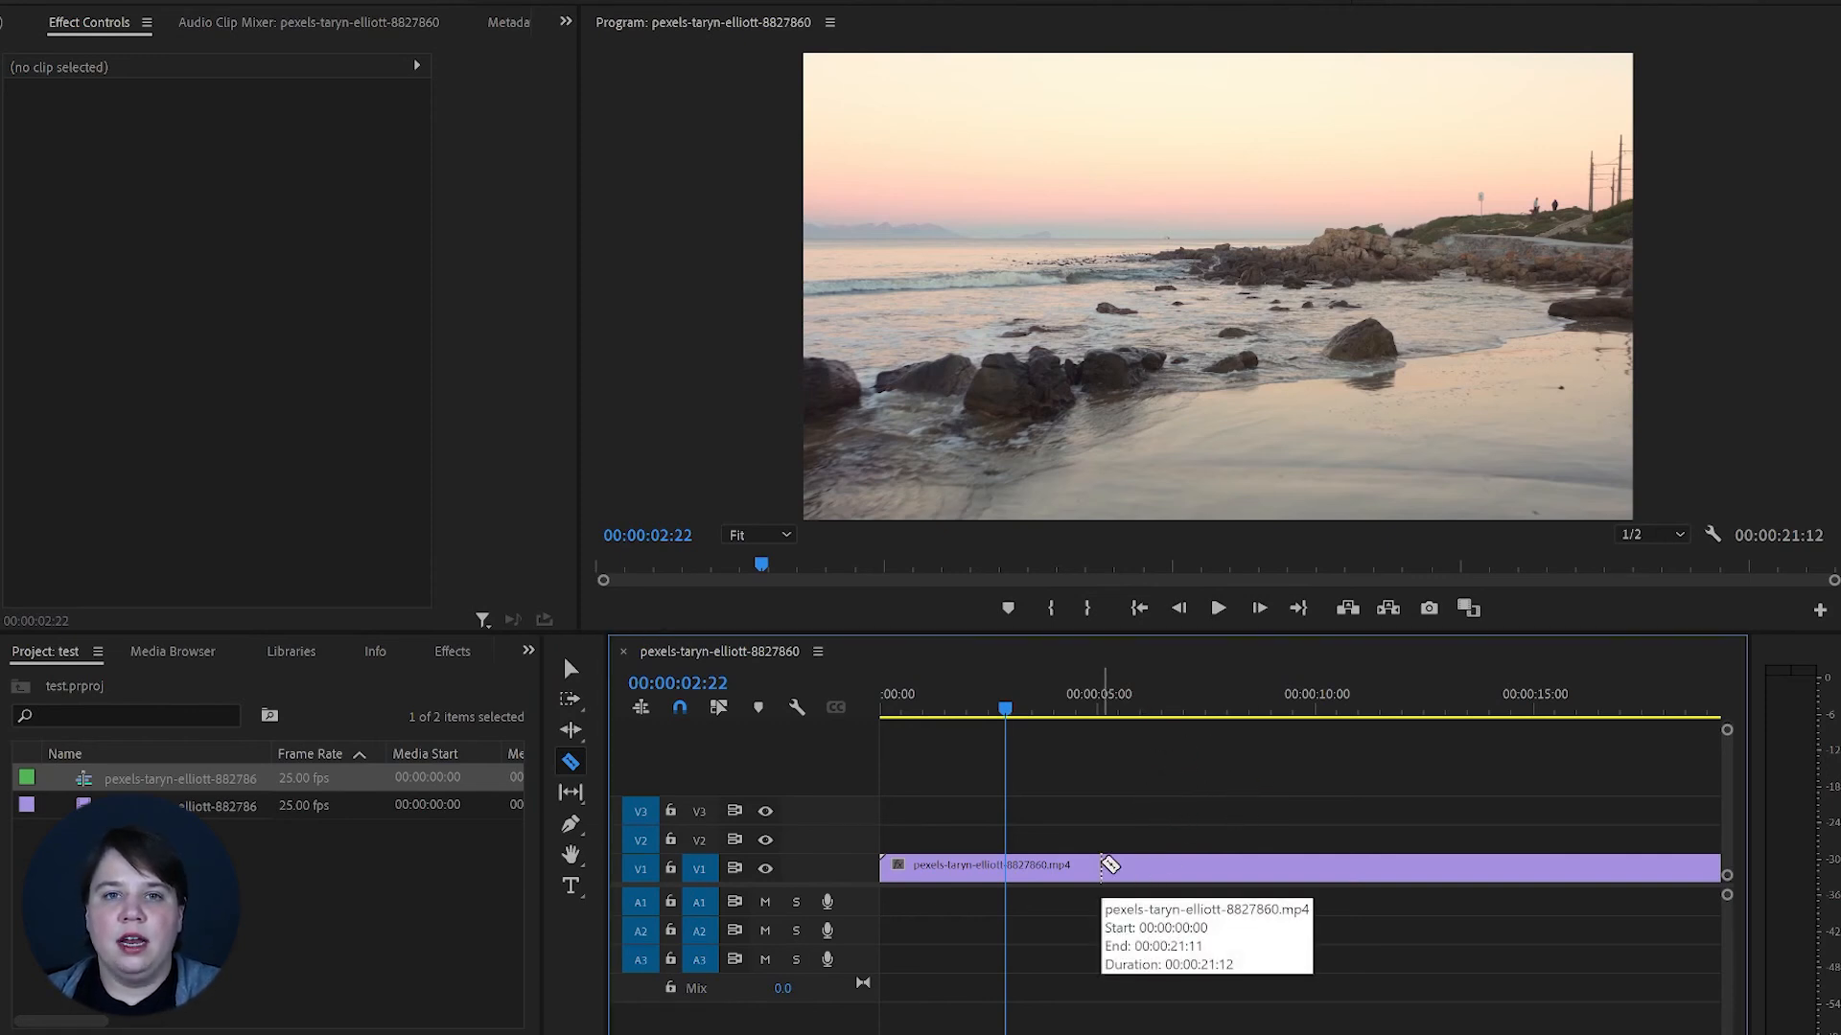
pyautogui.click(1104, 865)
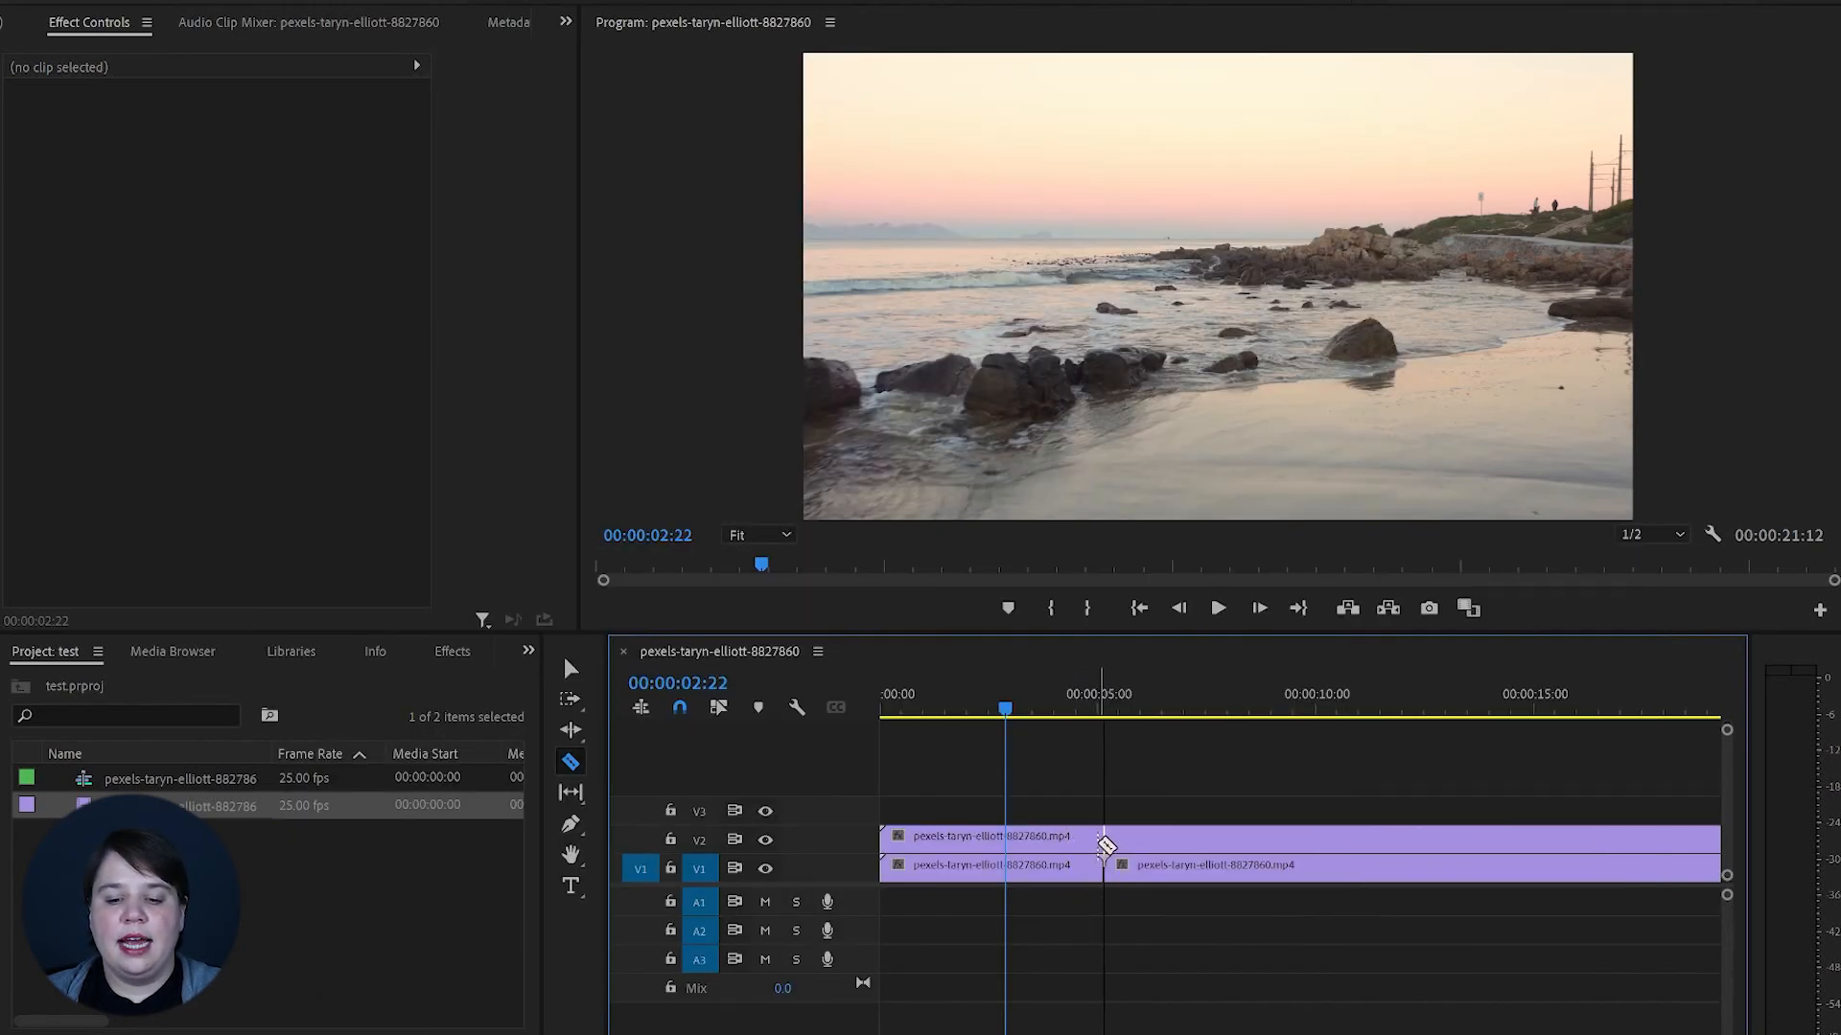
pyautogui.click(1113, 842)
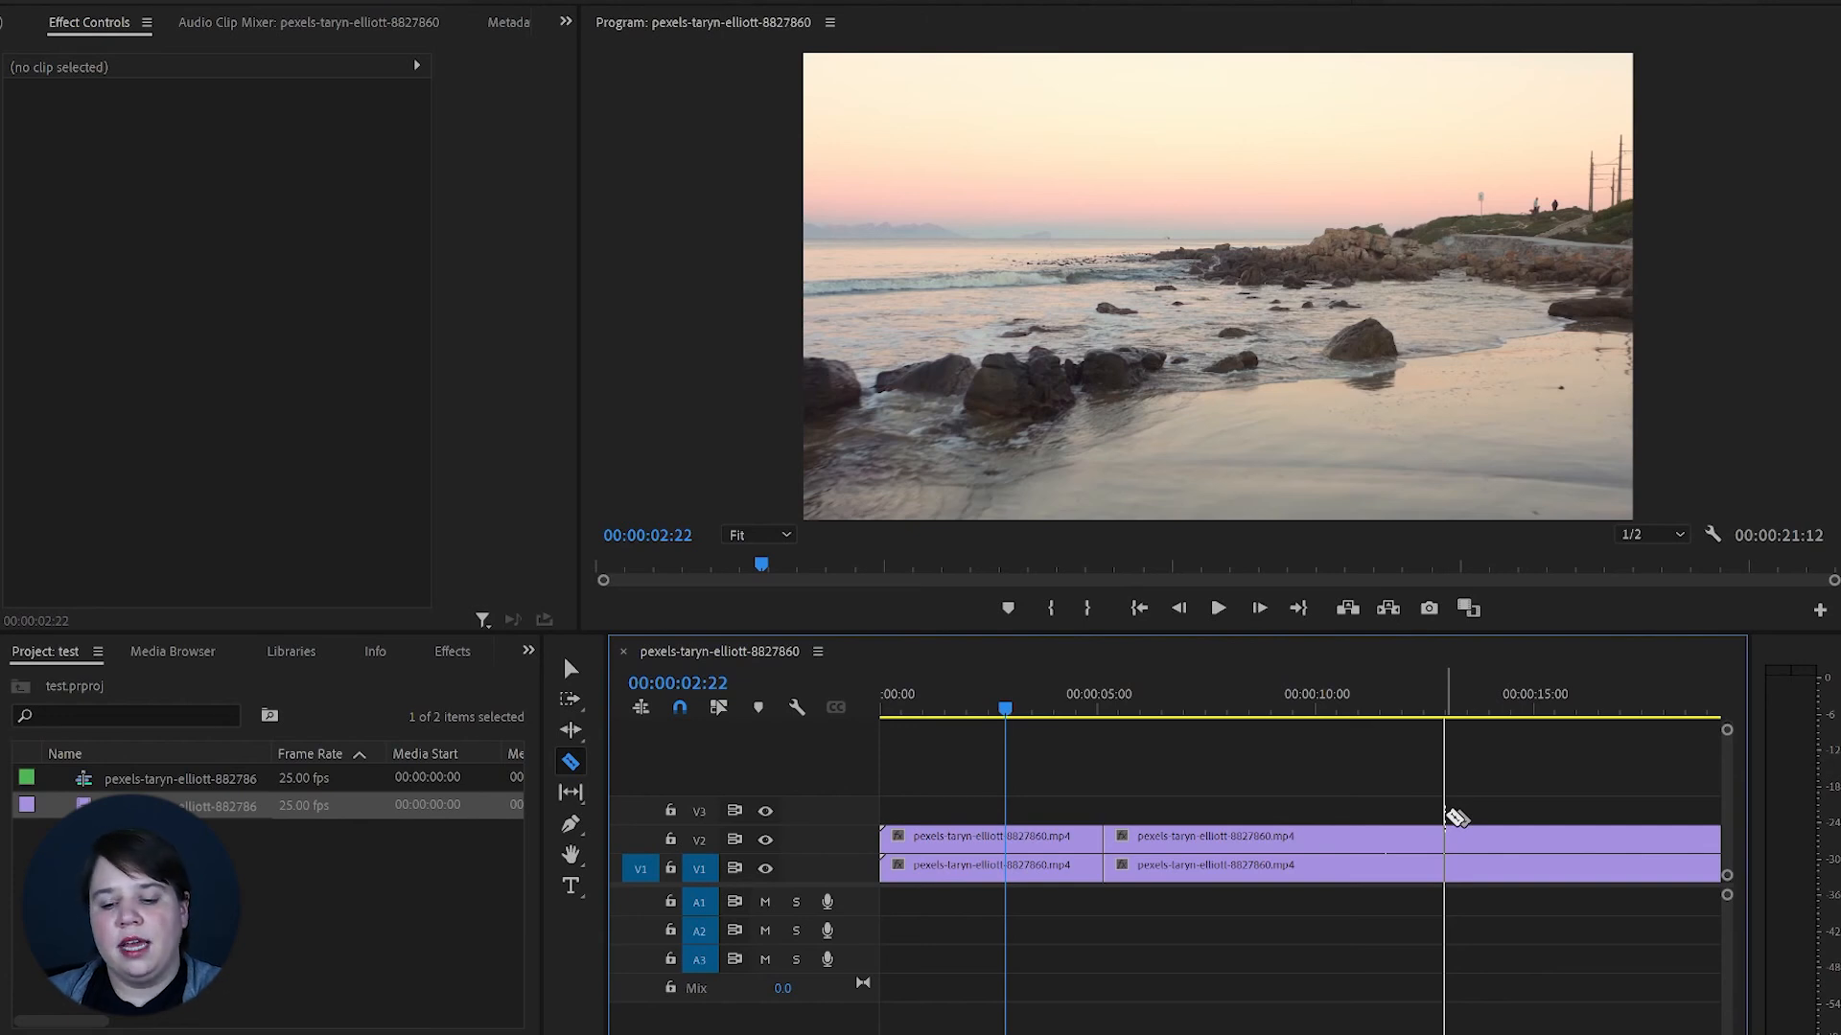
pyautogui.click(1459, 797)
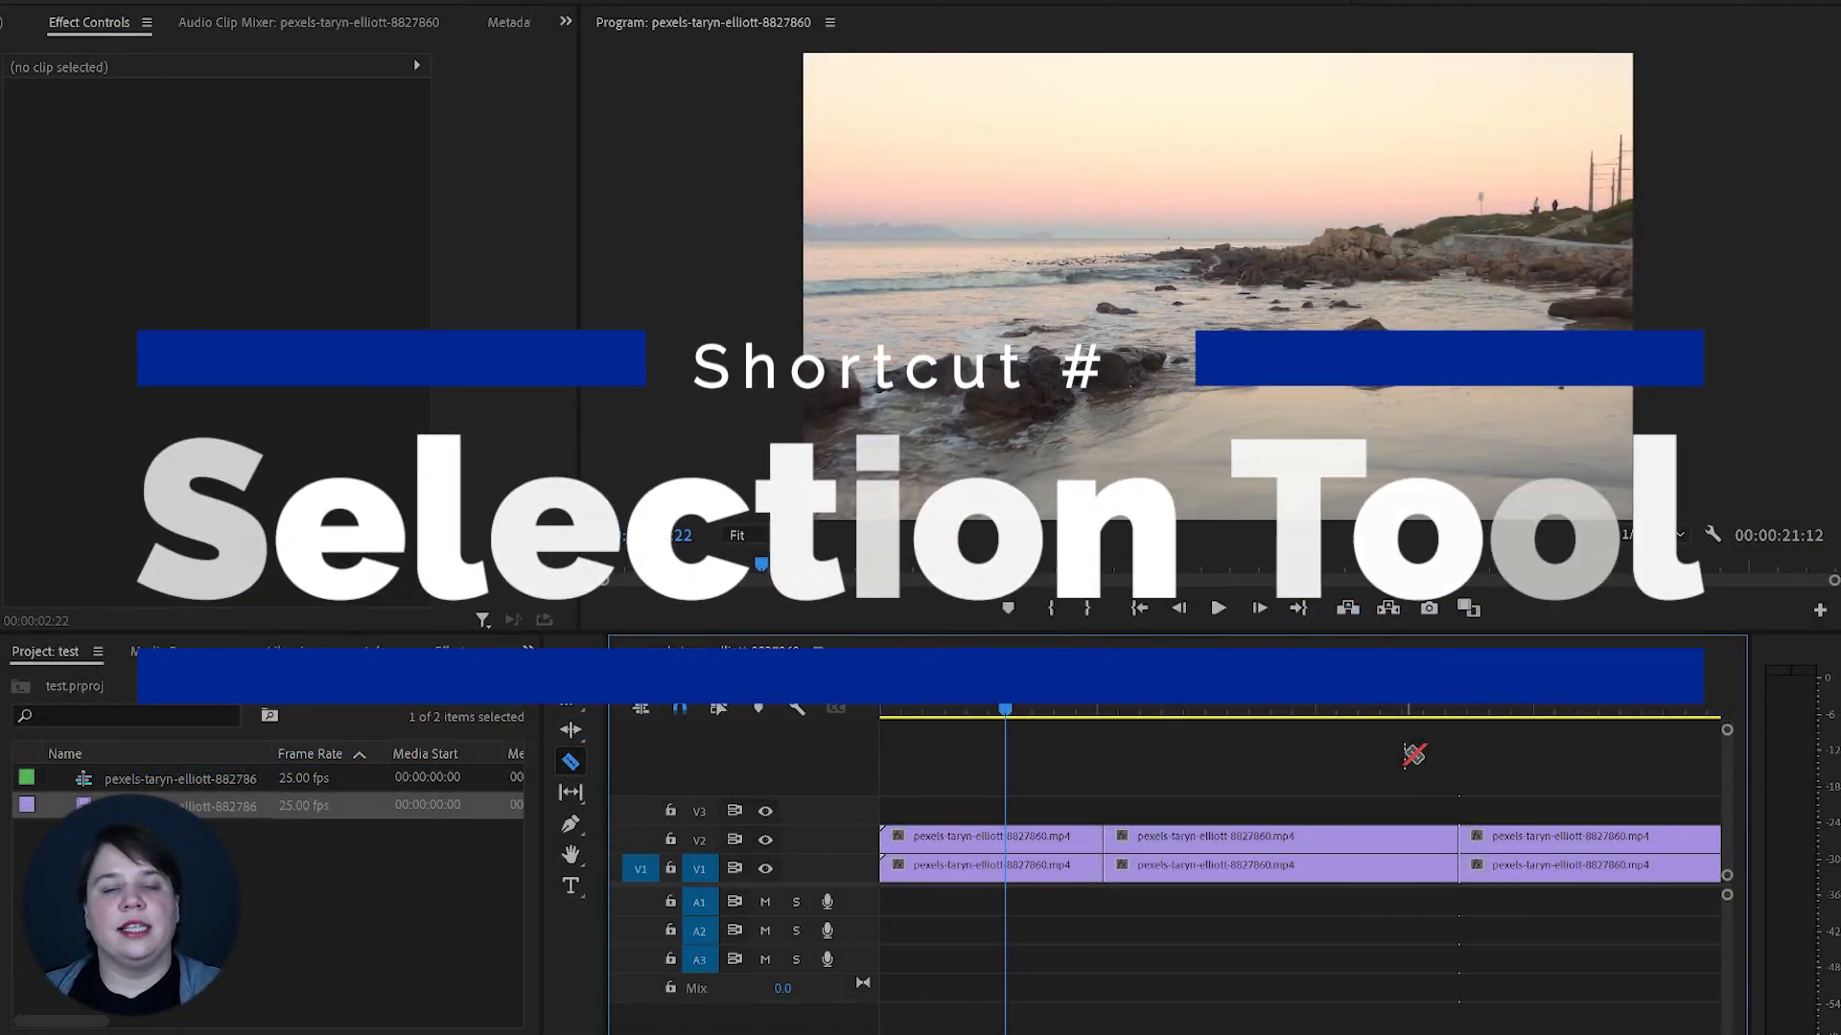
# Select the middle segments on V1 and V2 together with the Selection tool, and clear the selection.
pyautogui.press('v')
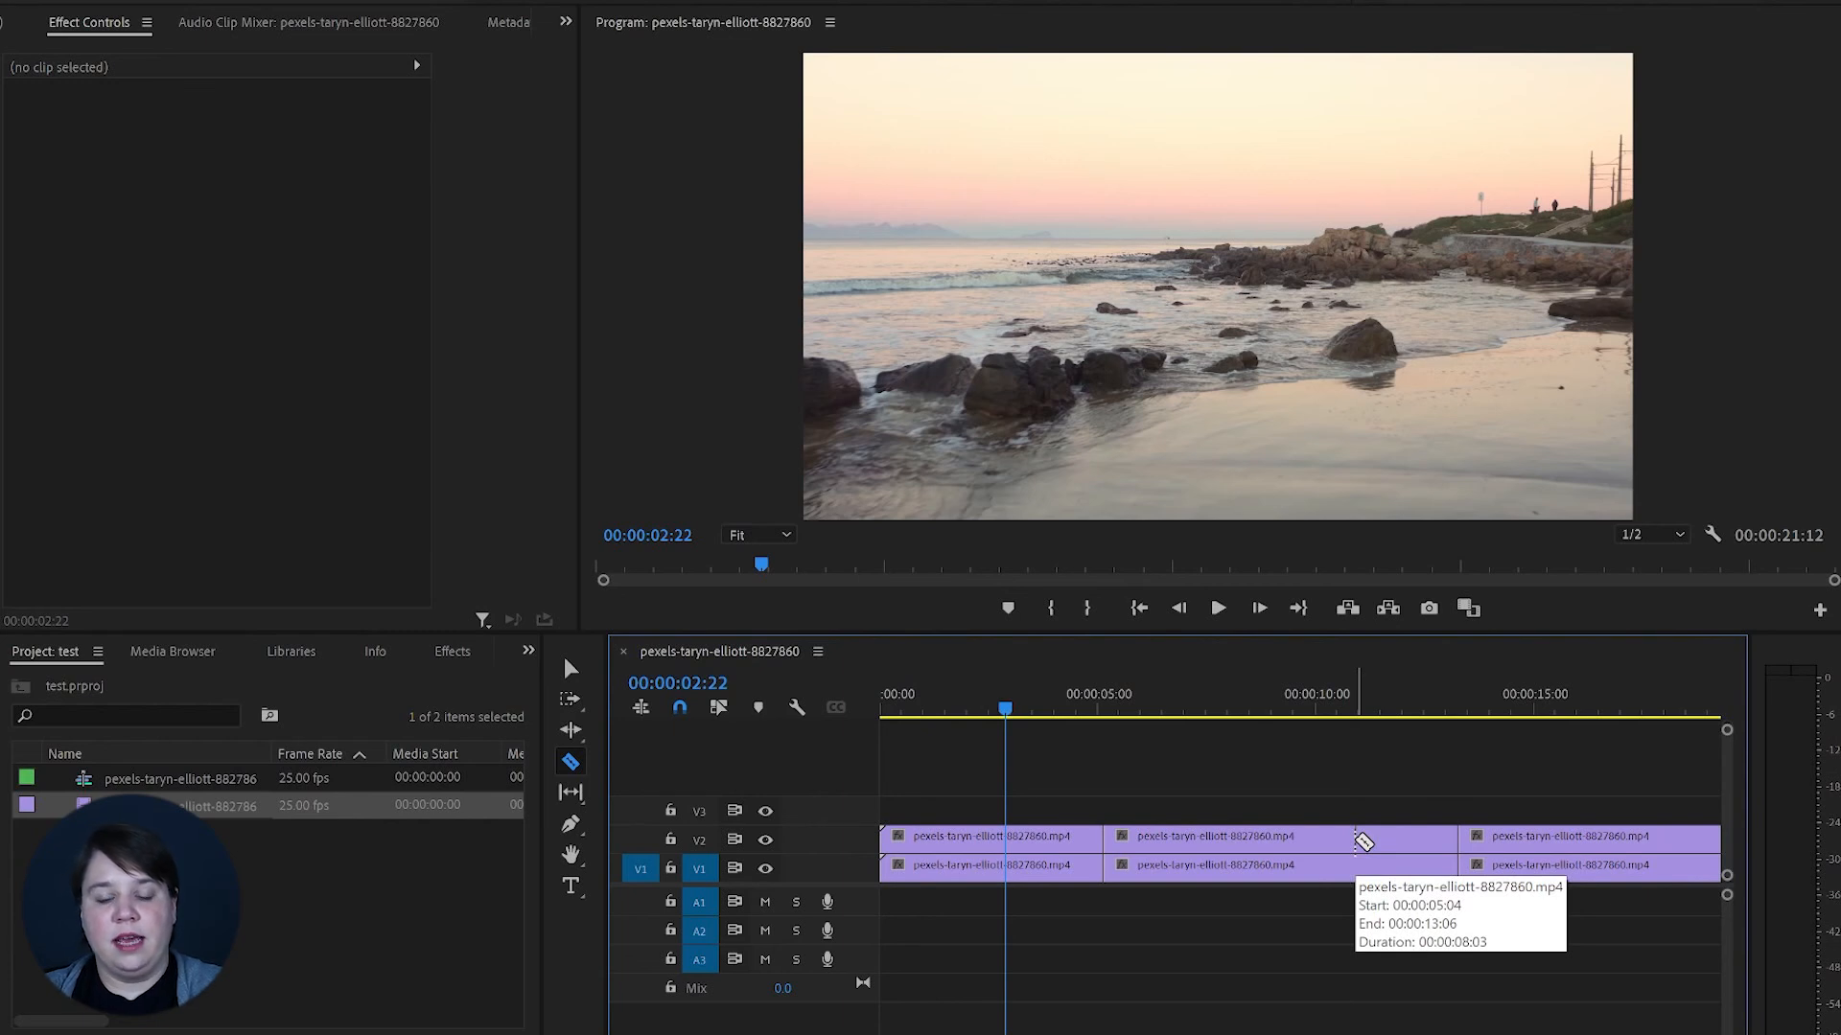
pyautogui.press('v')
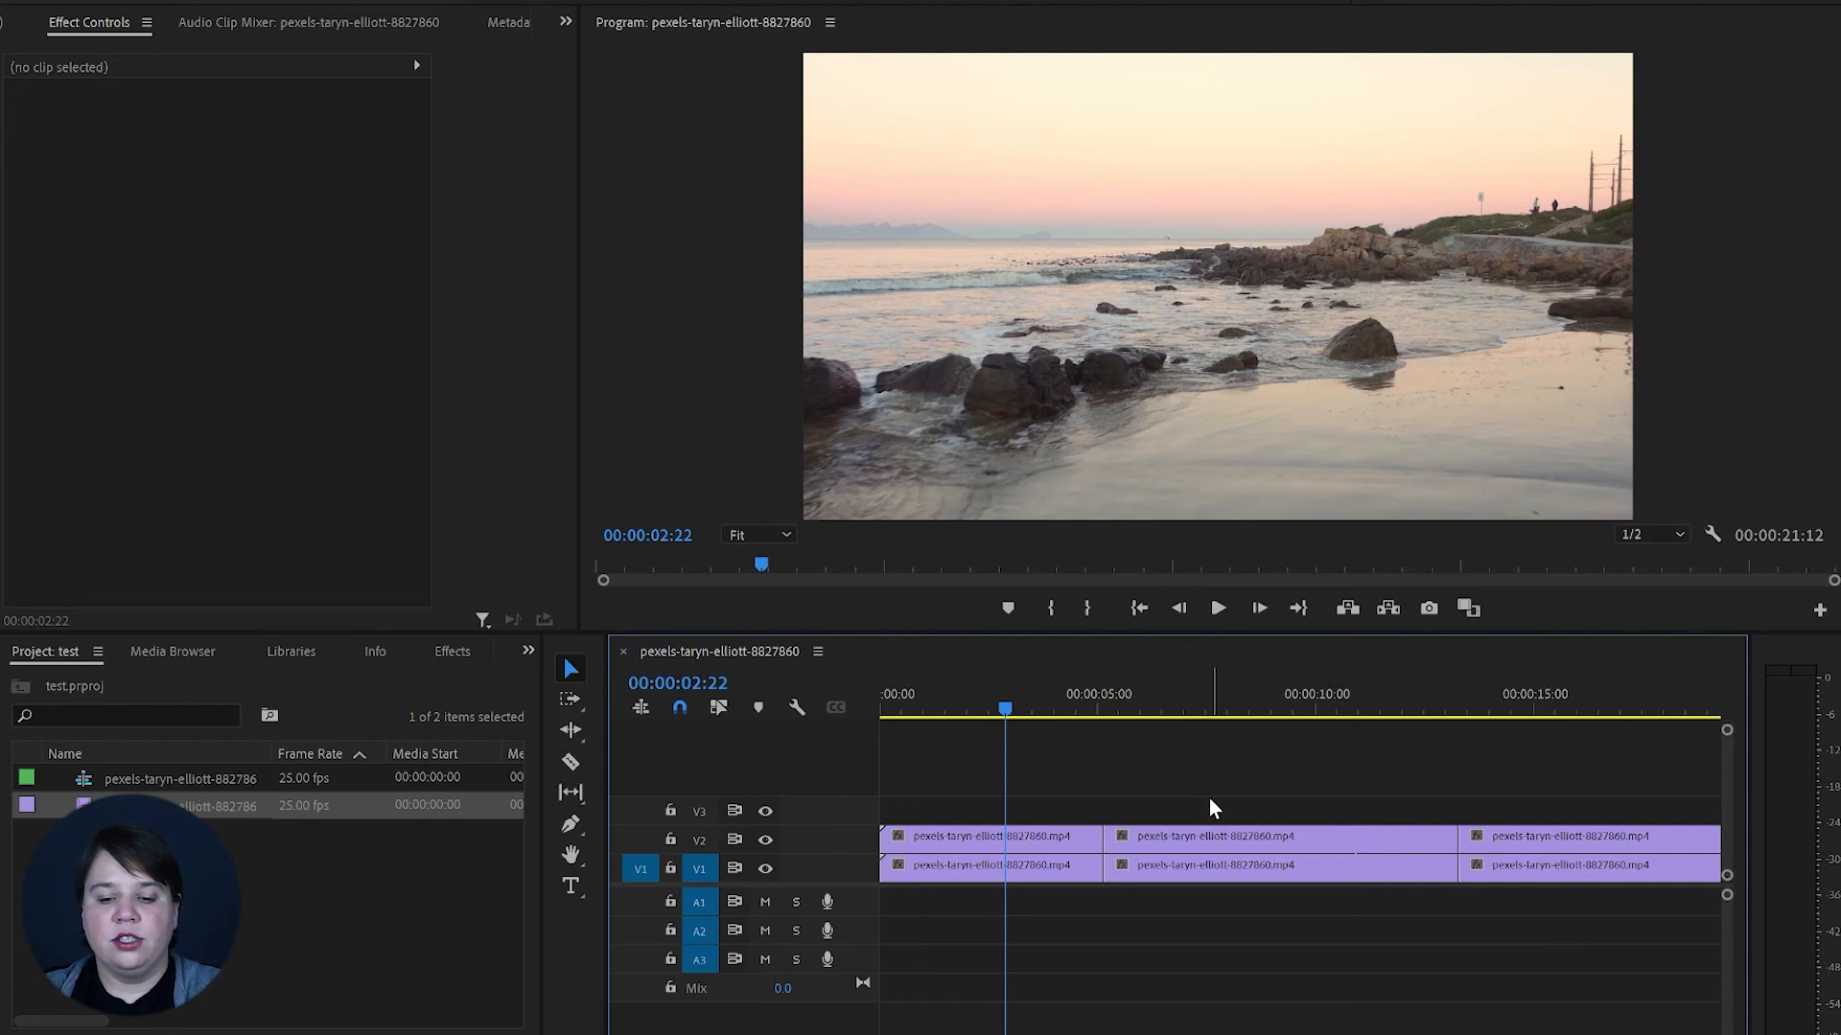
pyautogui.moveTo(1196, 797); pyautogui.dragTo(1235, 919)
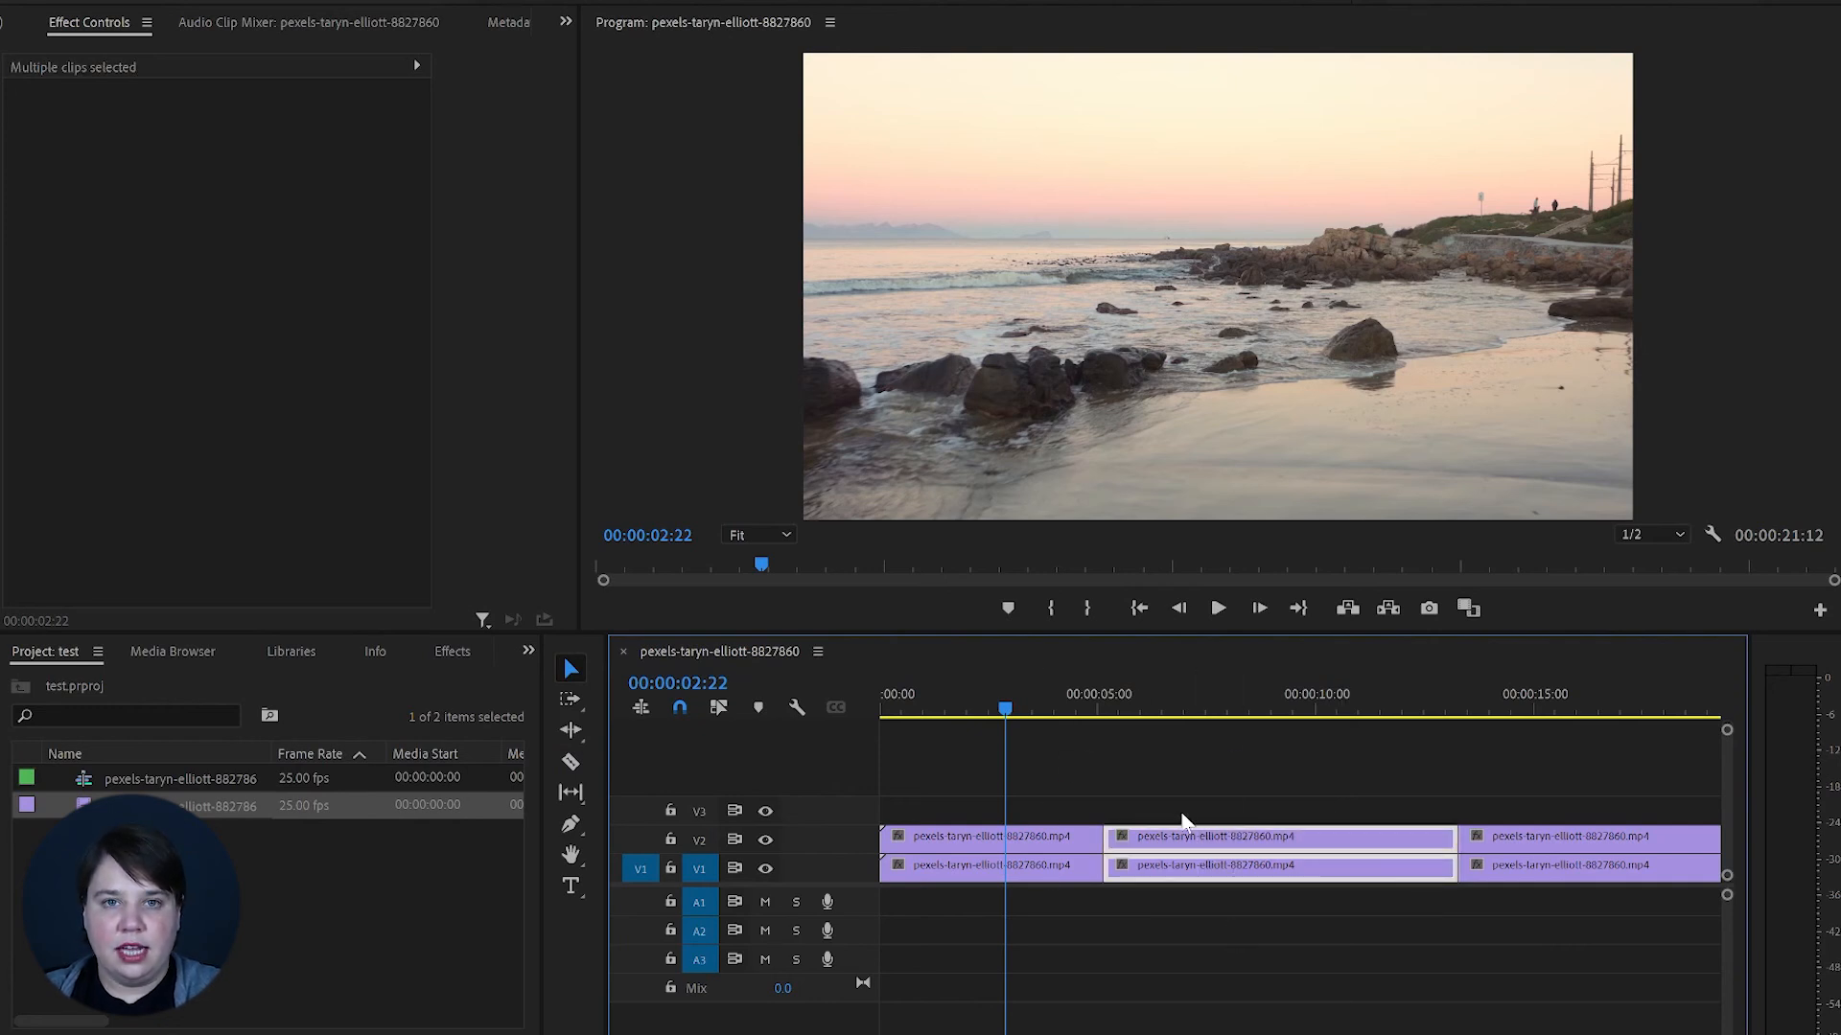
pyautogui.click(1173, 752)
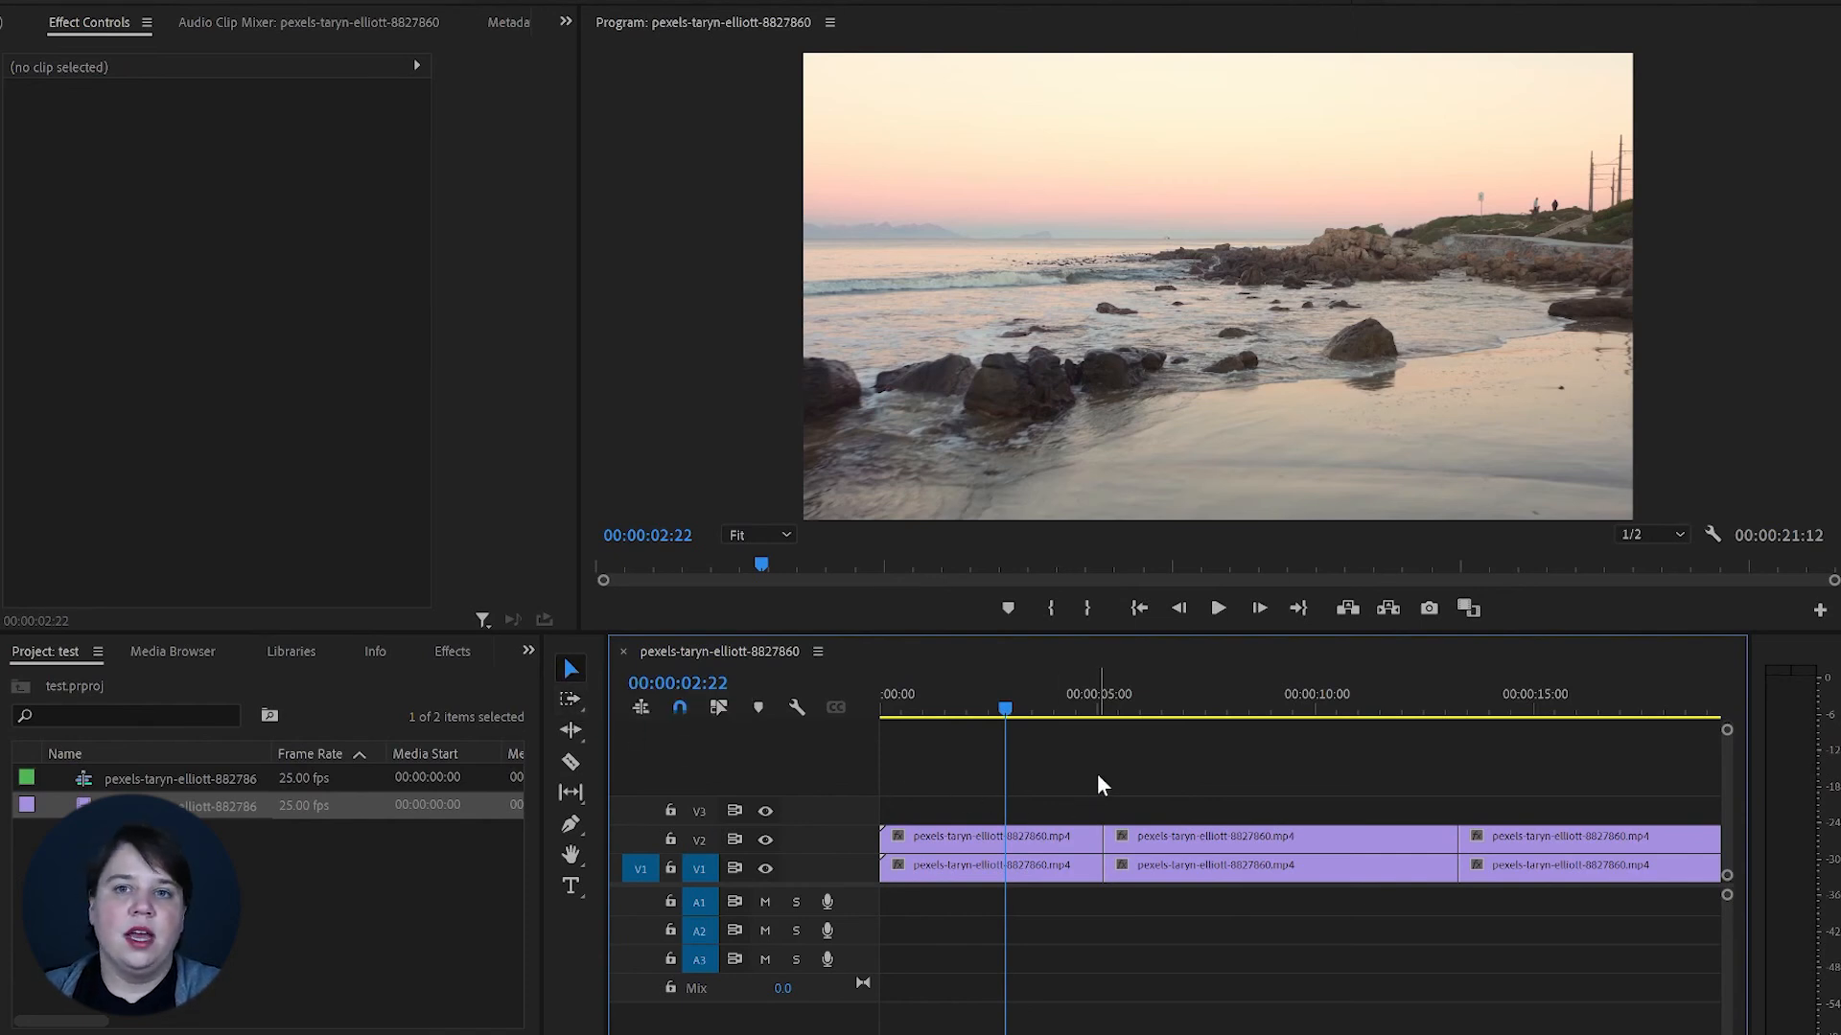
pyautogui.press('c')
pyautogui.press('v')
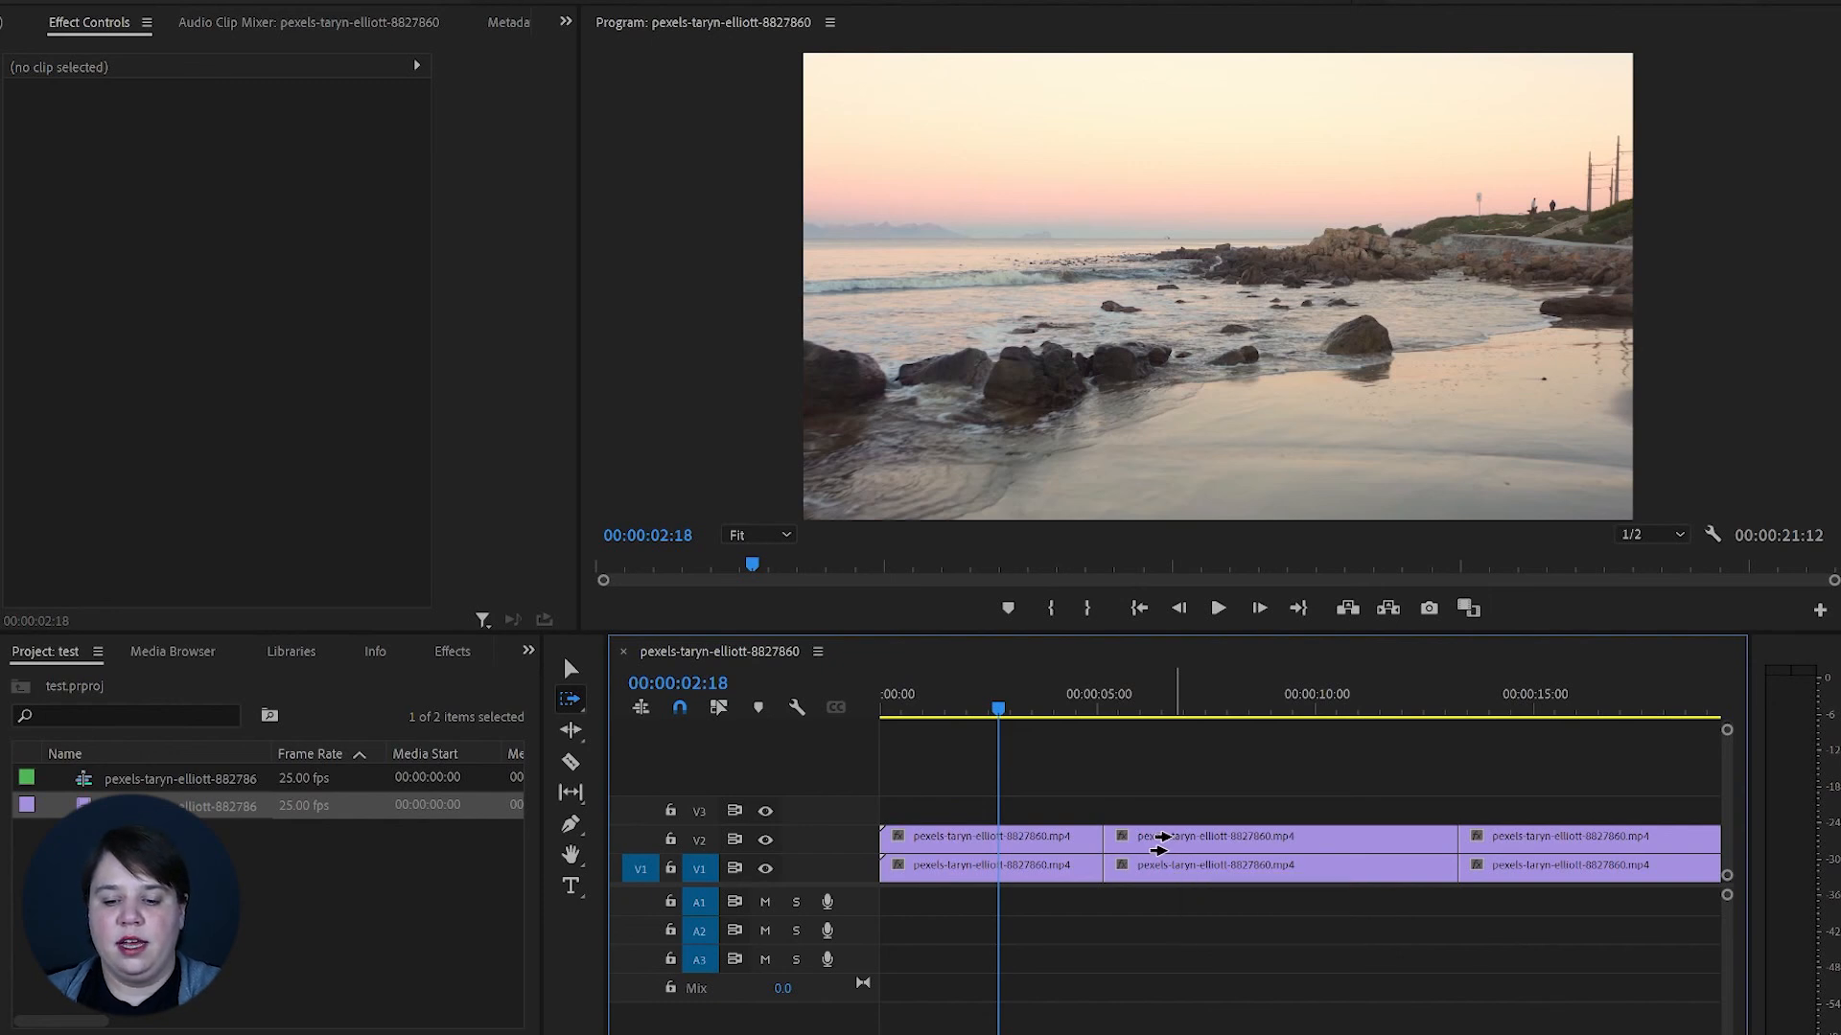
# Select the middle segments and everything after them using Track Select Forward, and clear the selection.
pyautogui.click(1144, 842)
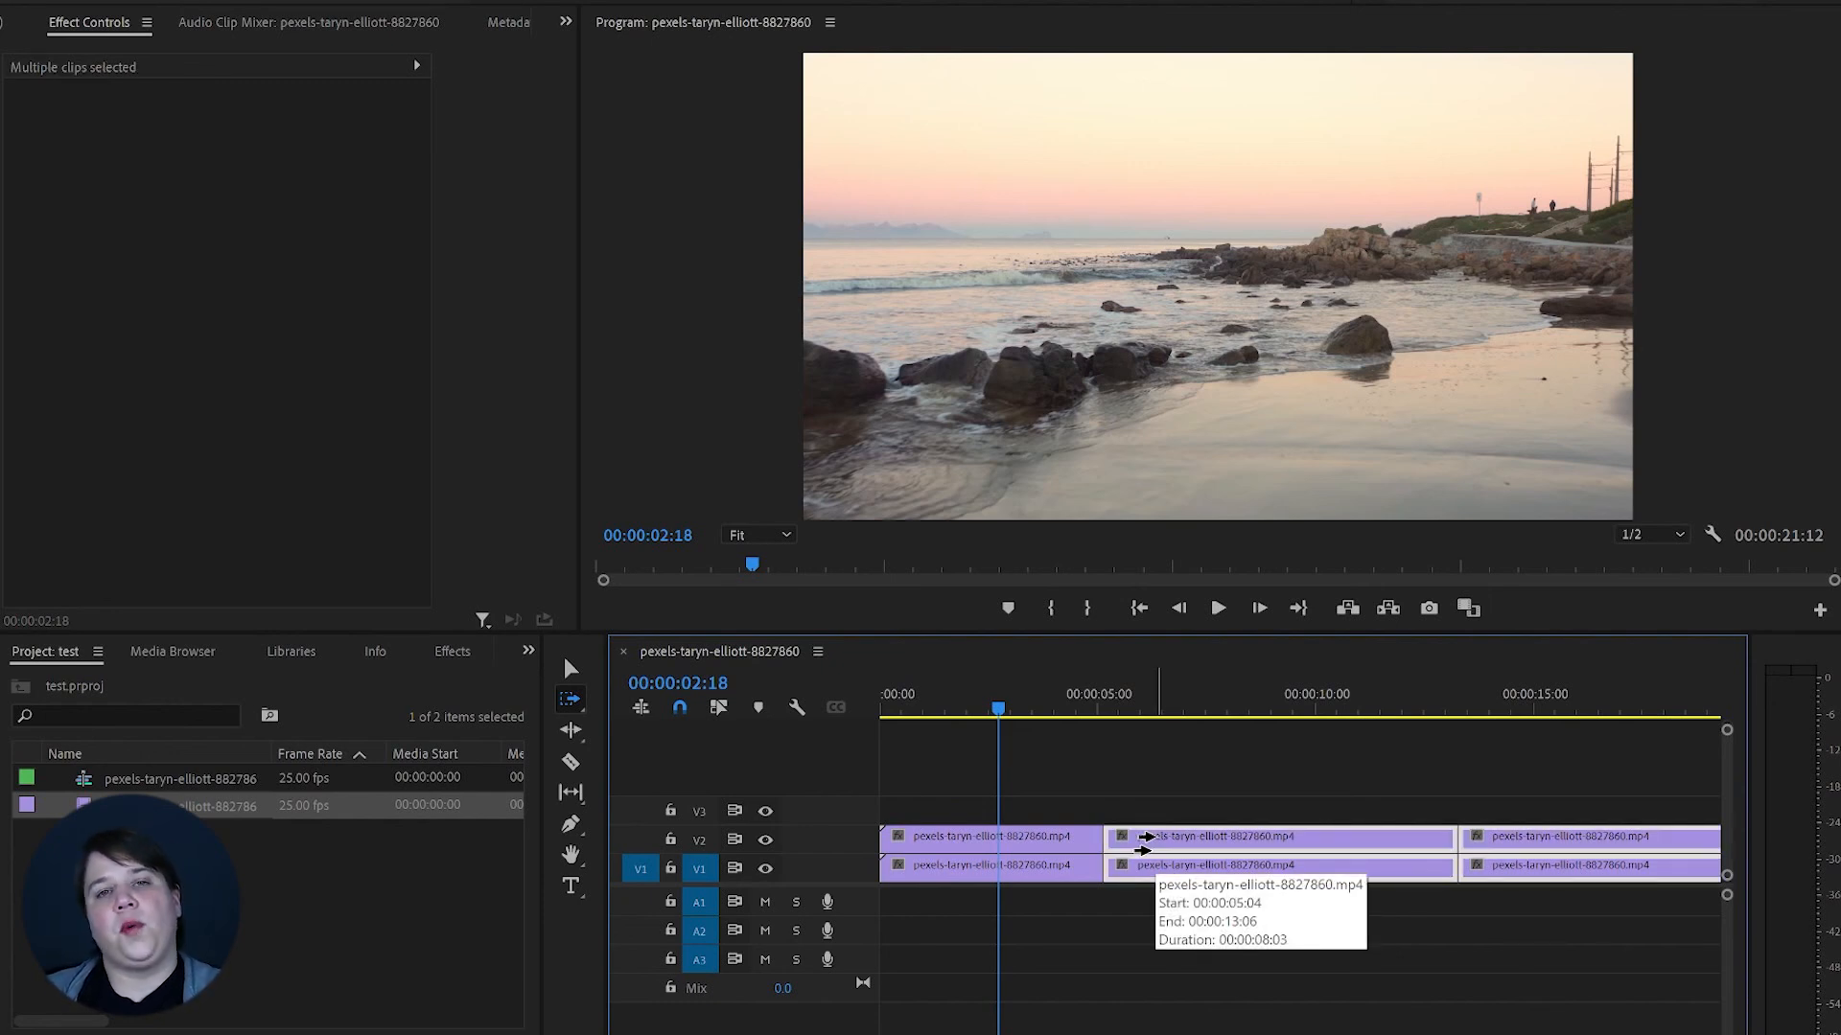
pyautogui.press('v')
pyautogui.click(1150, 762)
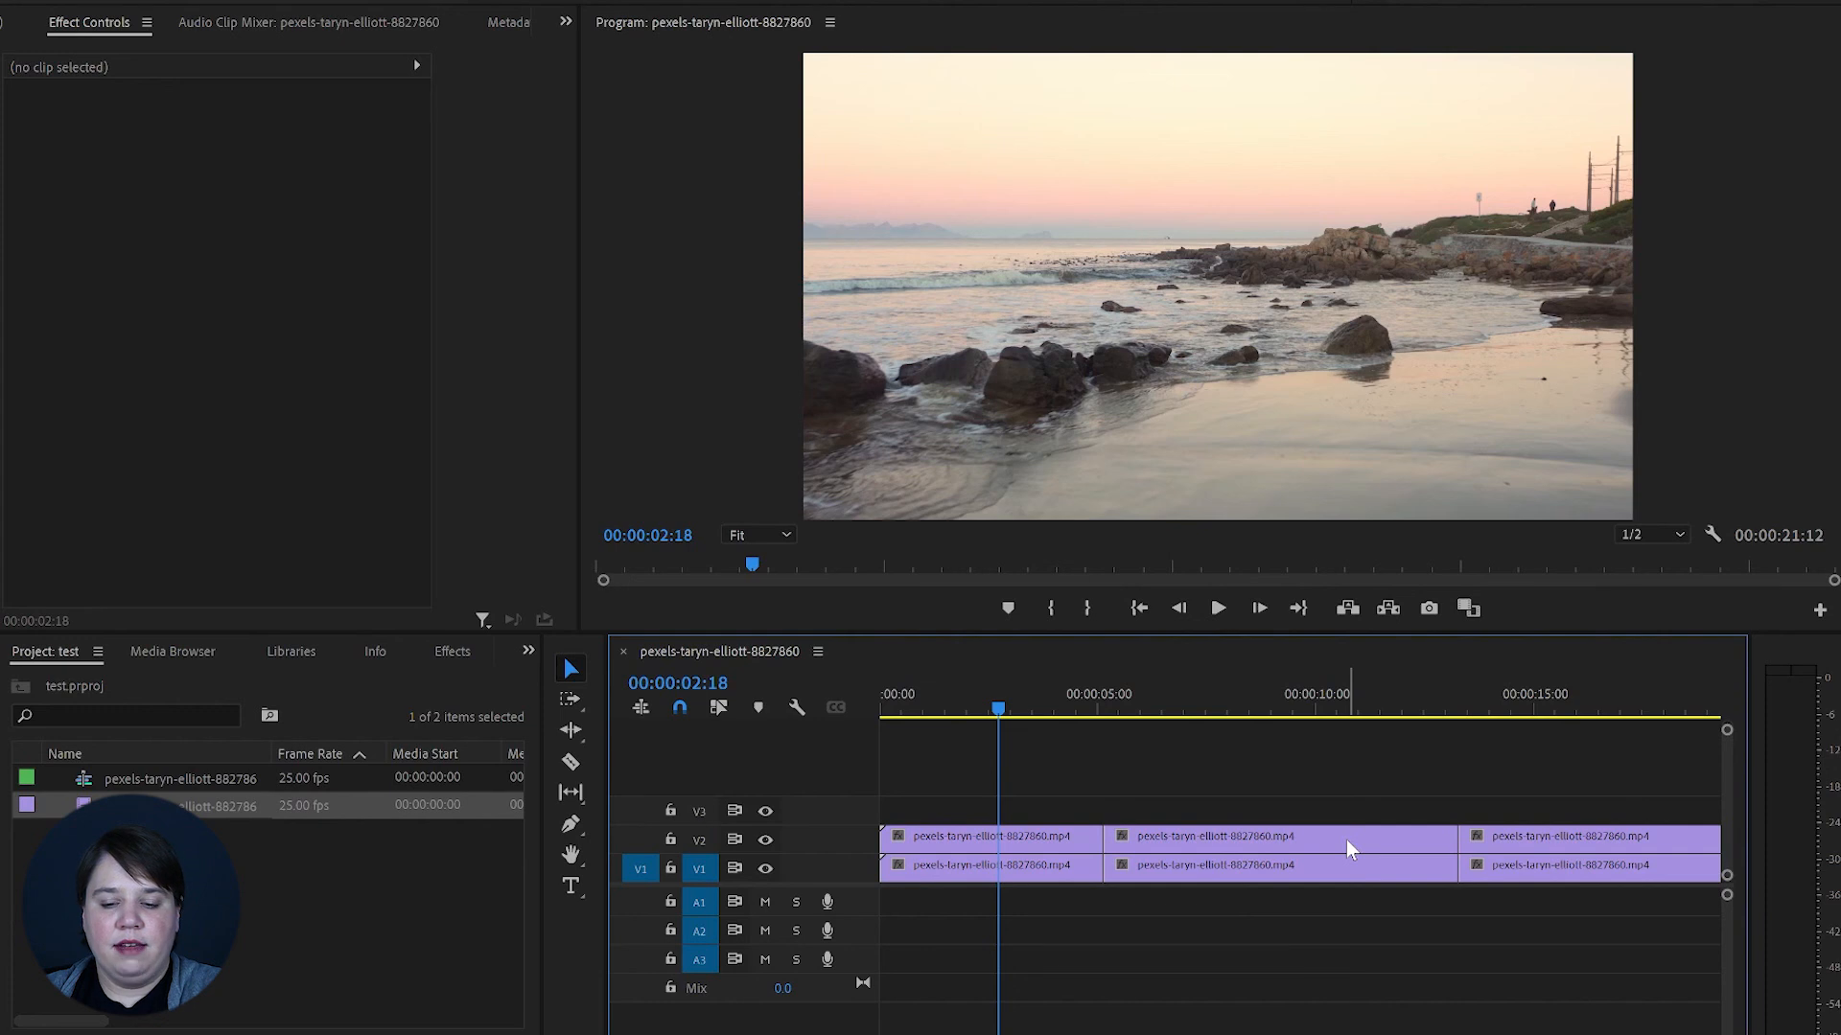
# Use Track Select Backward from the middle segments, first on both video tracks and then on V2 only.
pyautogui.press('a')
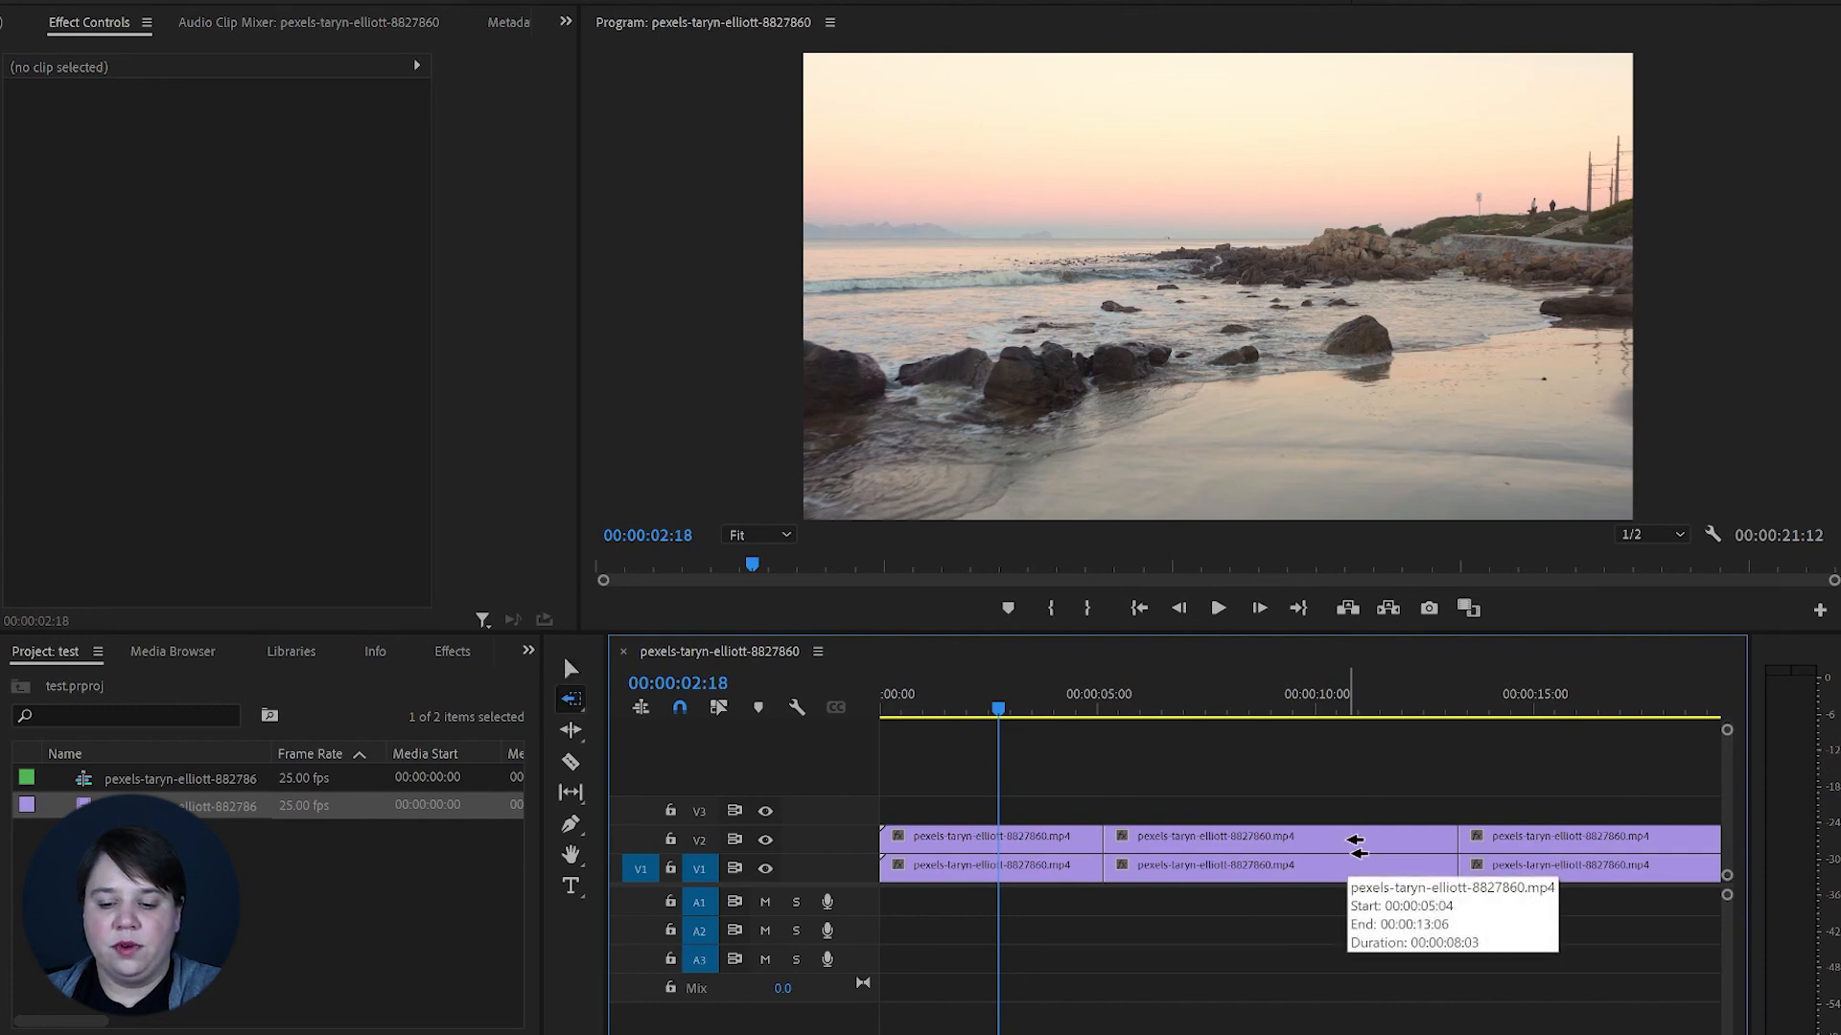
pyautogui.click(1230, 832)
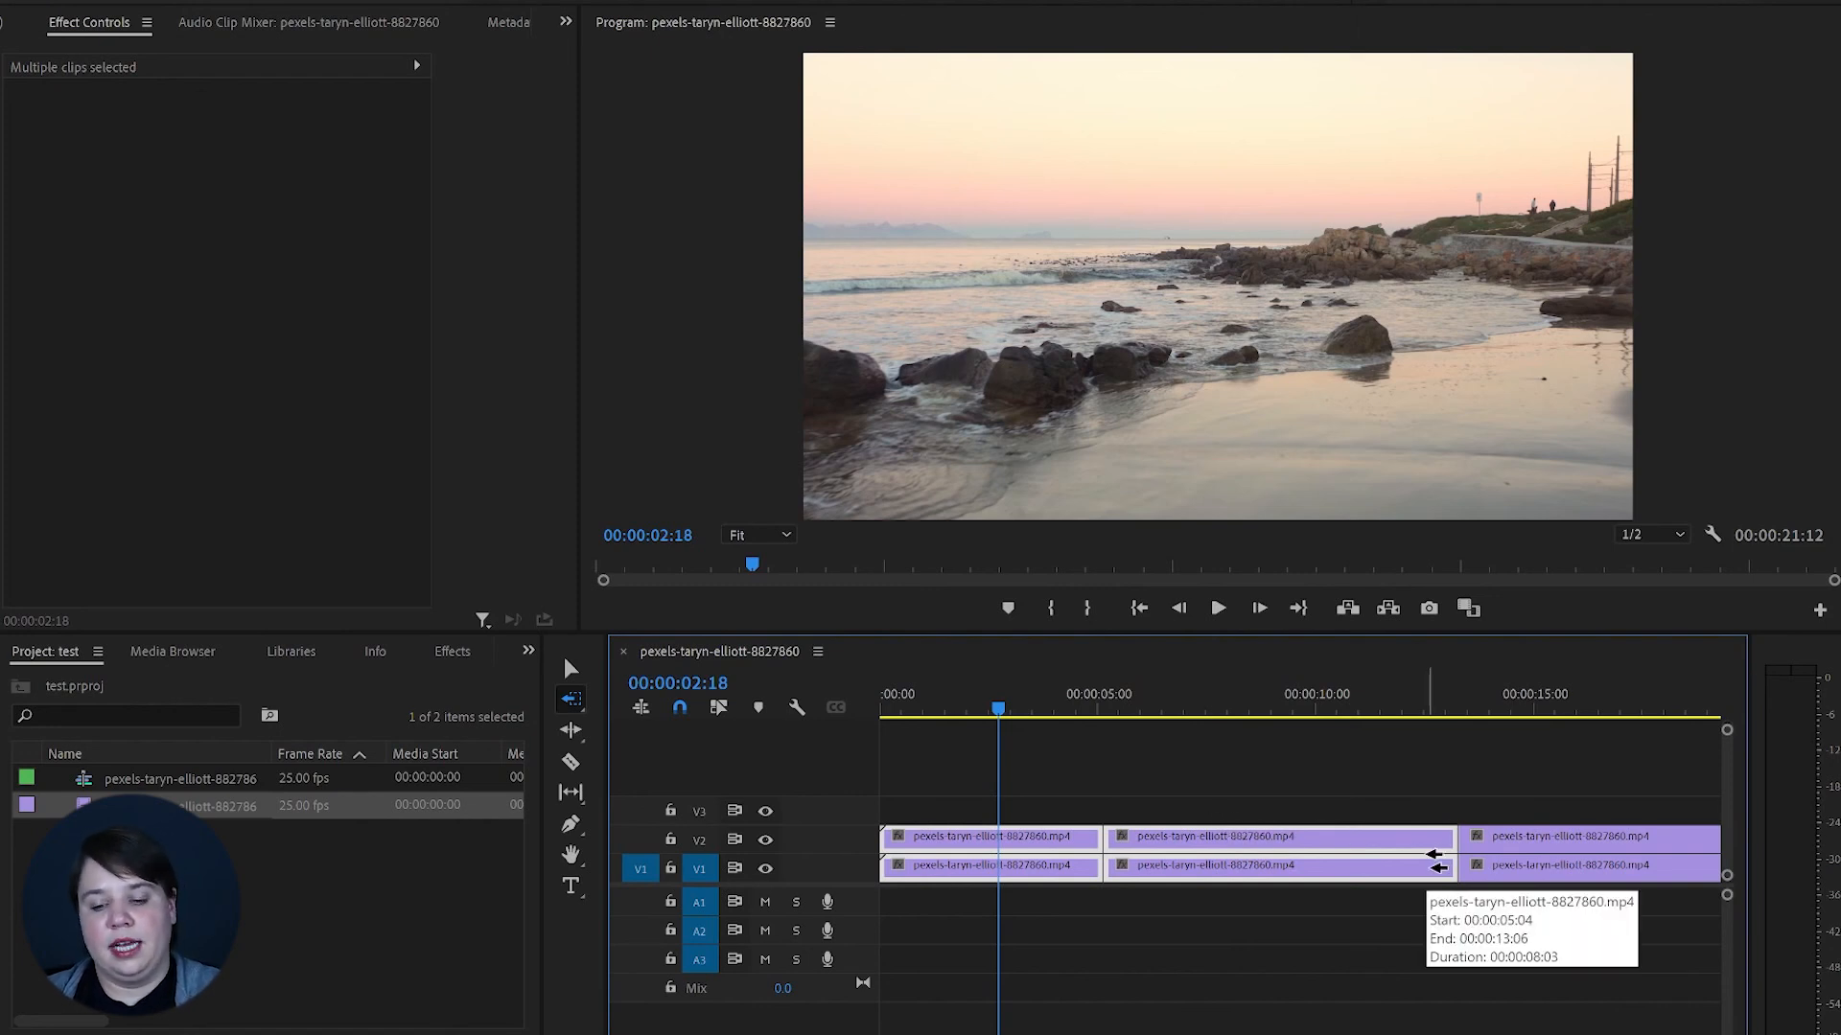
pyautogui.click(1310, 834)
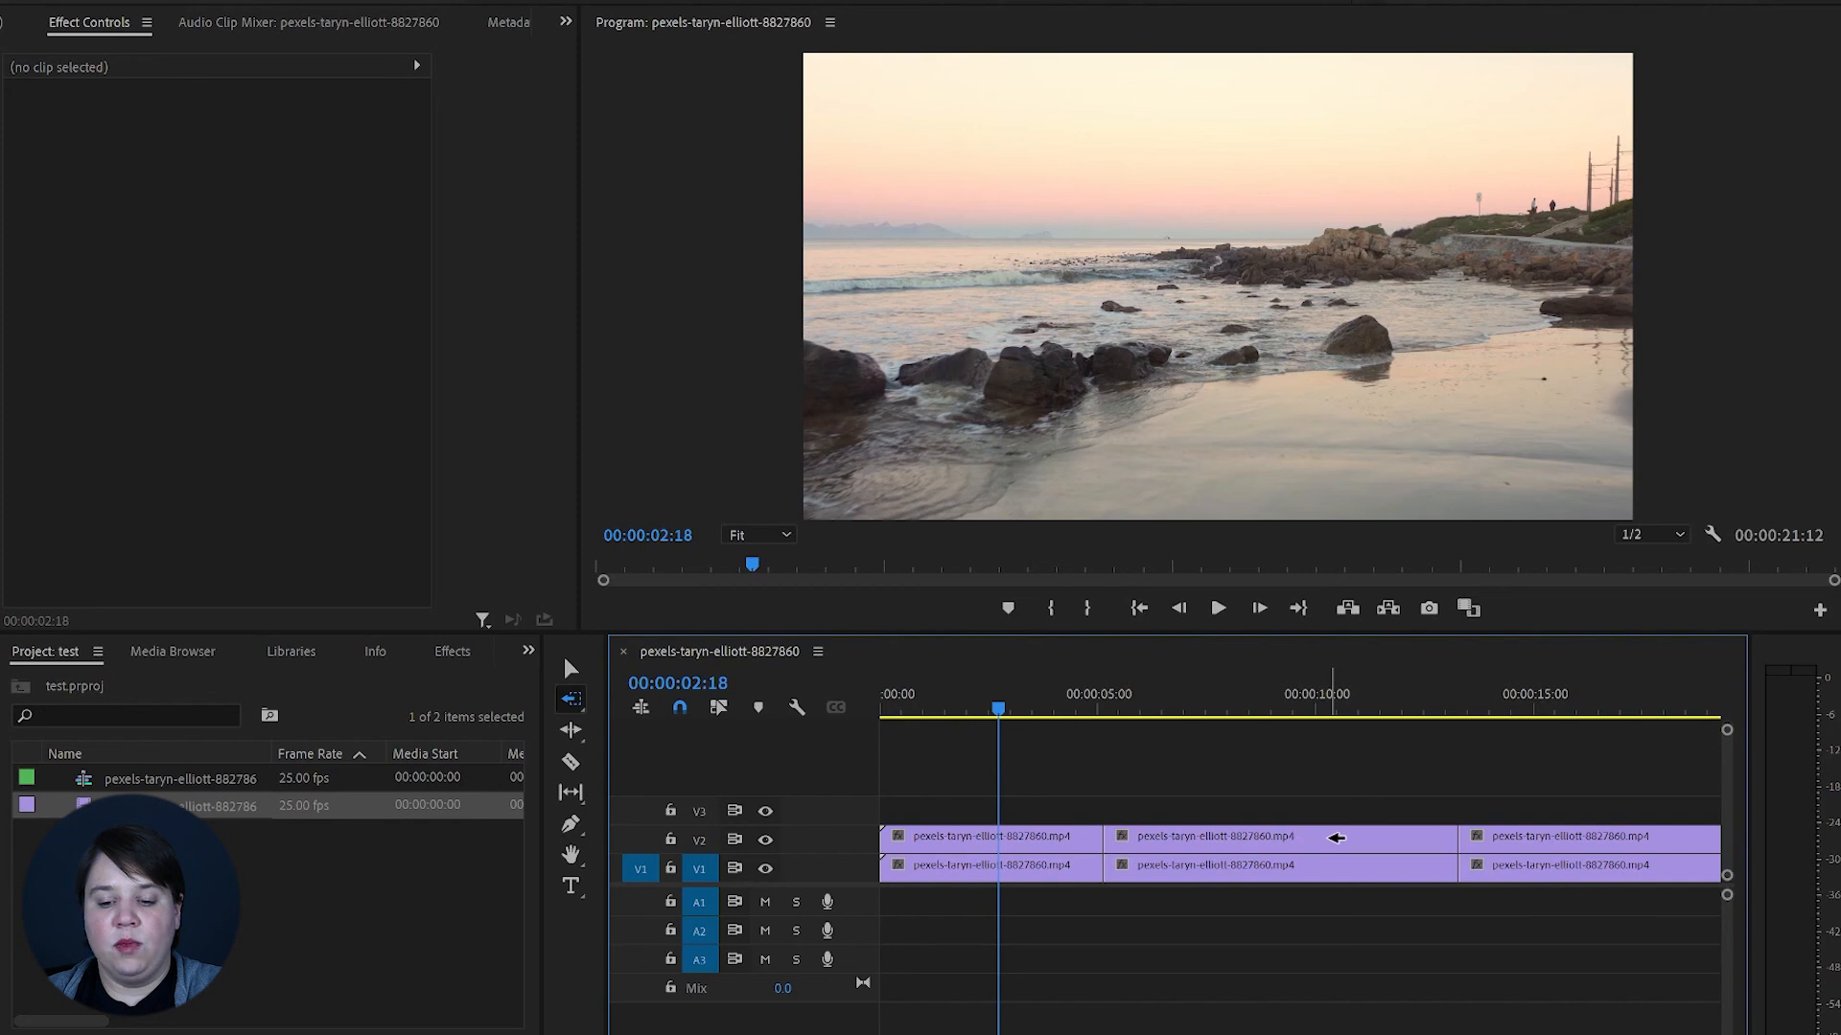
pyautogui.click(1336, 837)
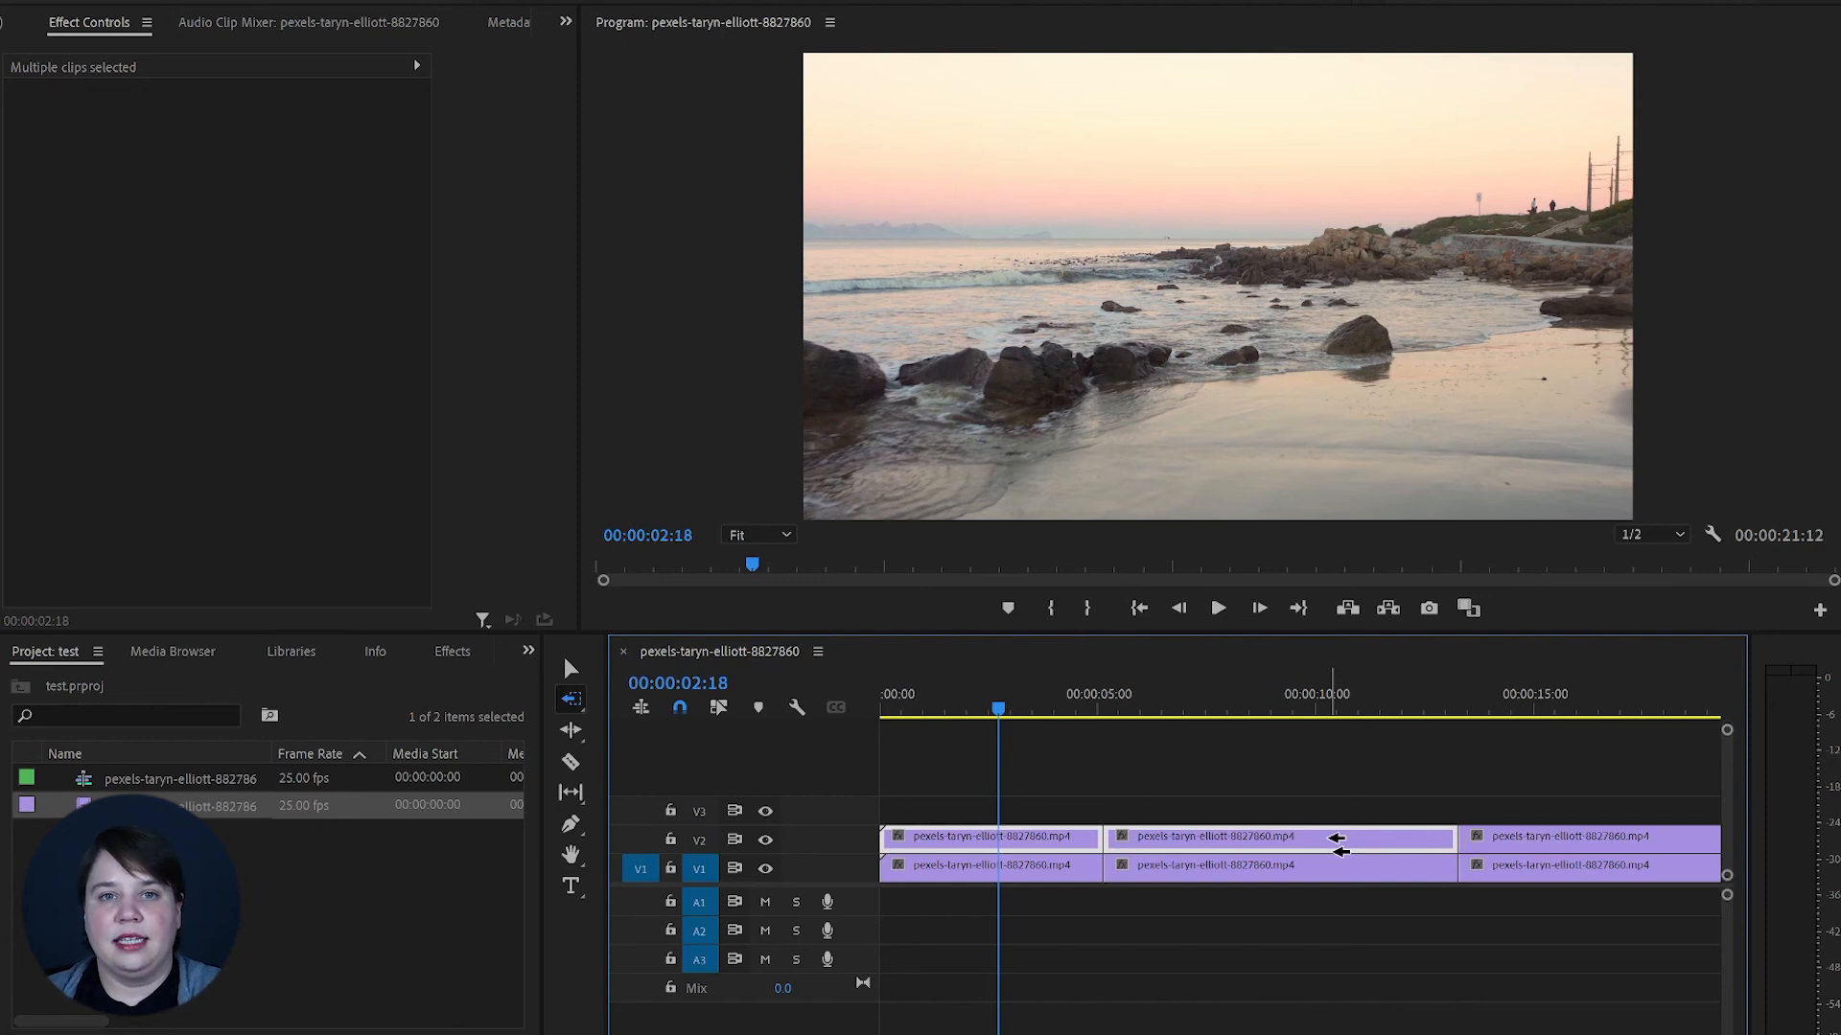
# Delete the middle segments on V1 and V2 leaving a gap, and undo the deletion.
pyautogui.press('v')
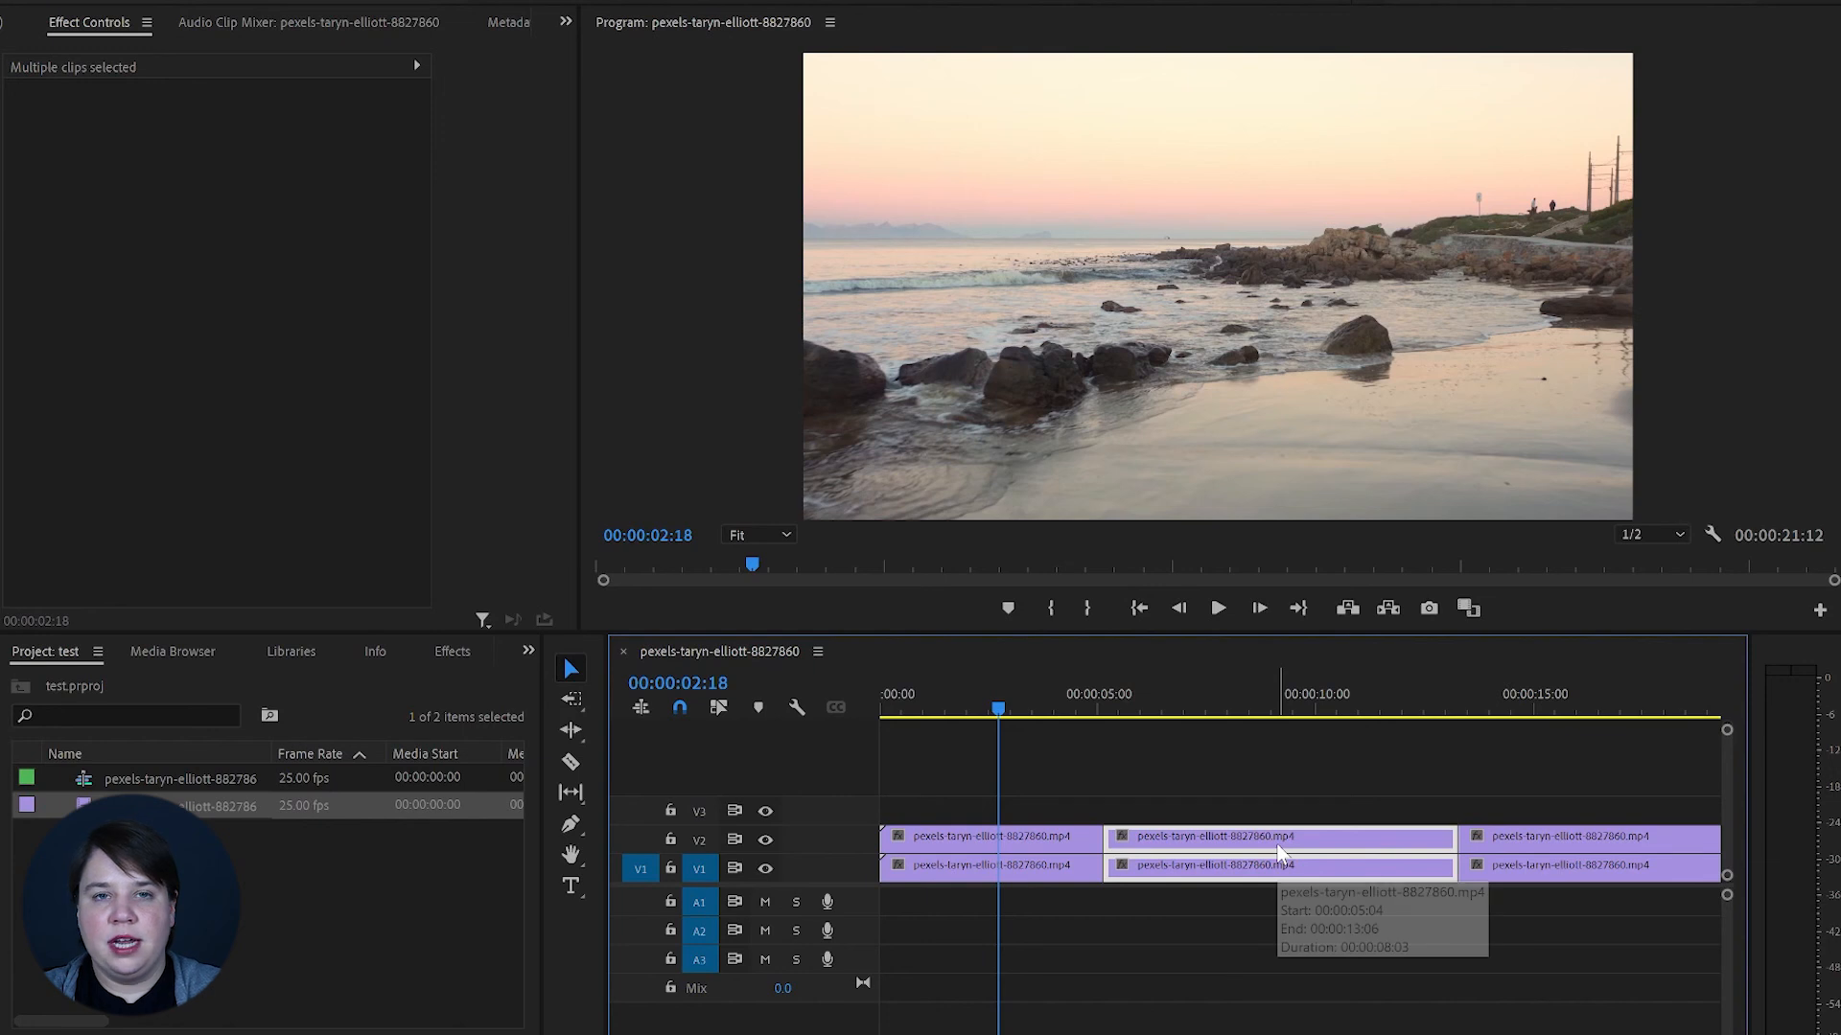
pyautogui.press('Delete')
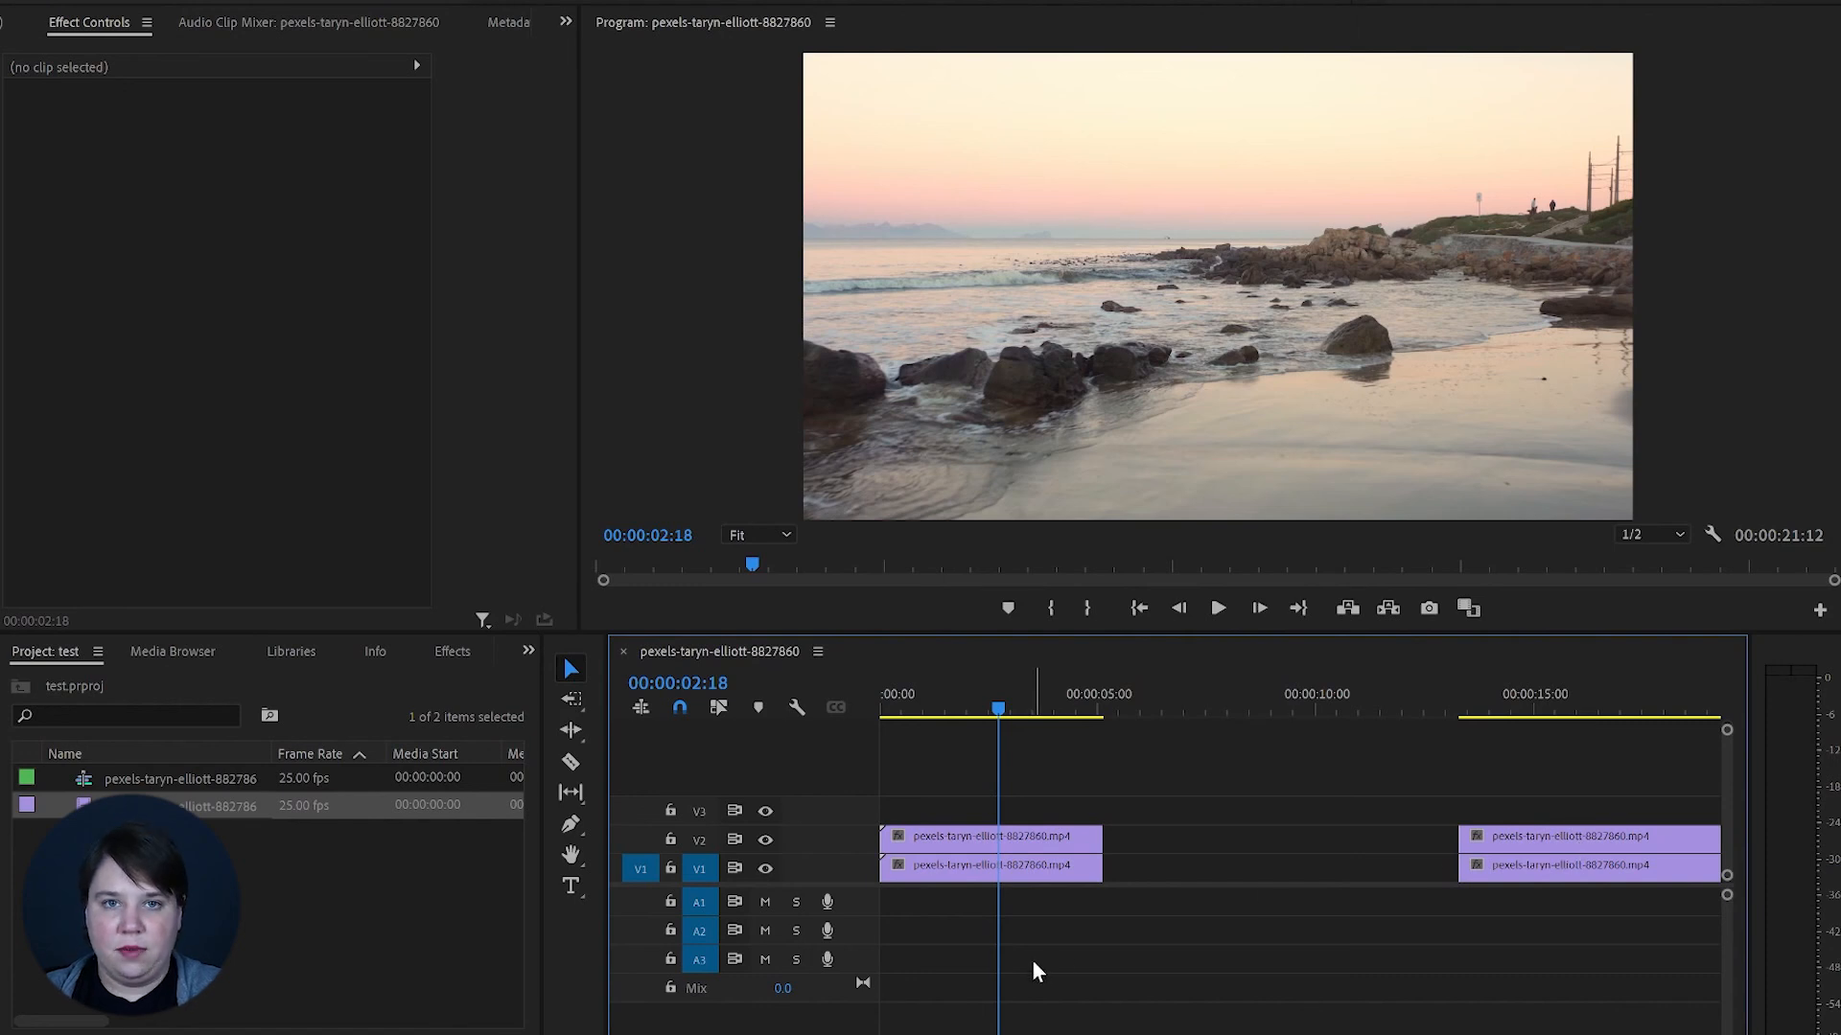
pyautogui.hotkey('ctrl', 'z')
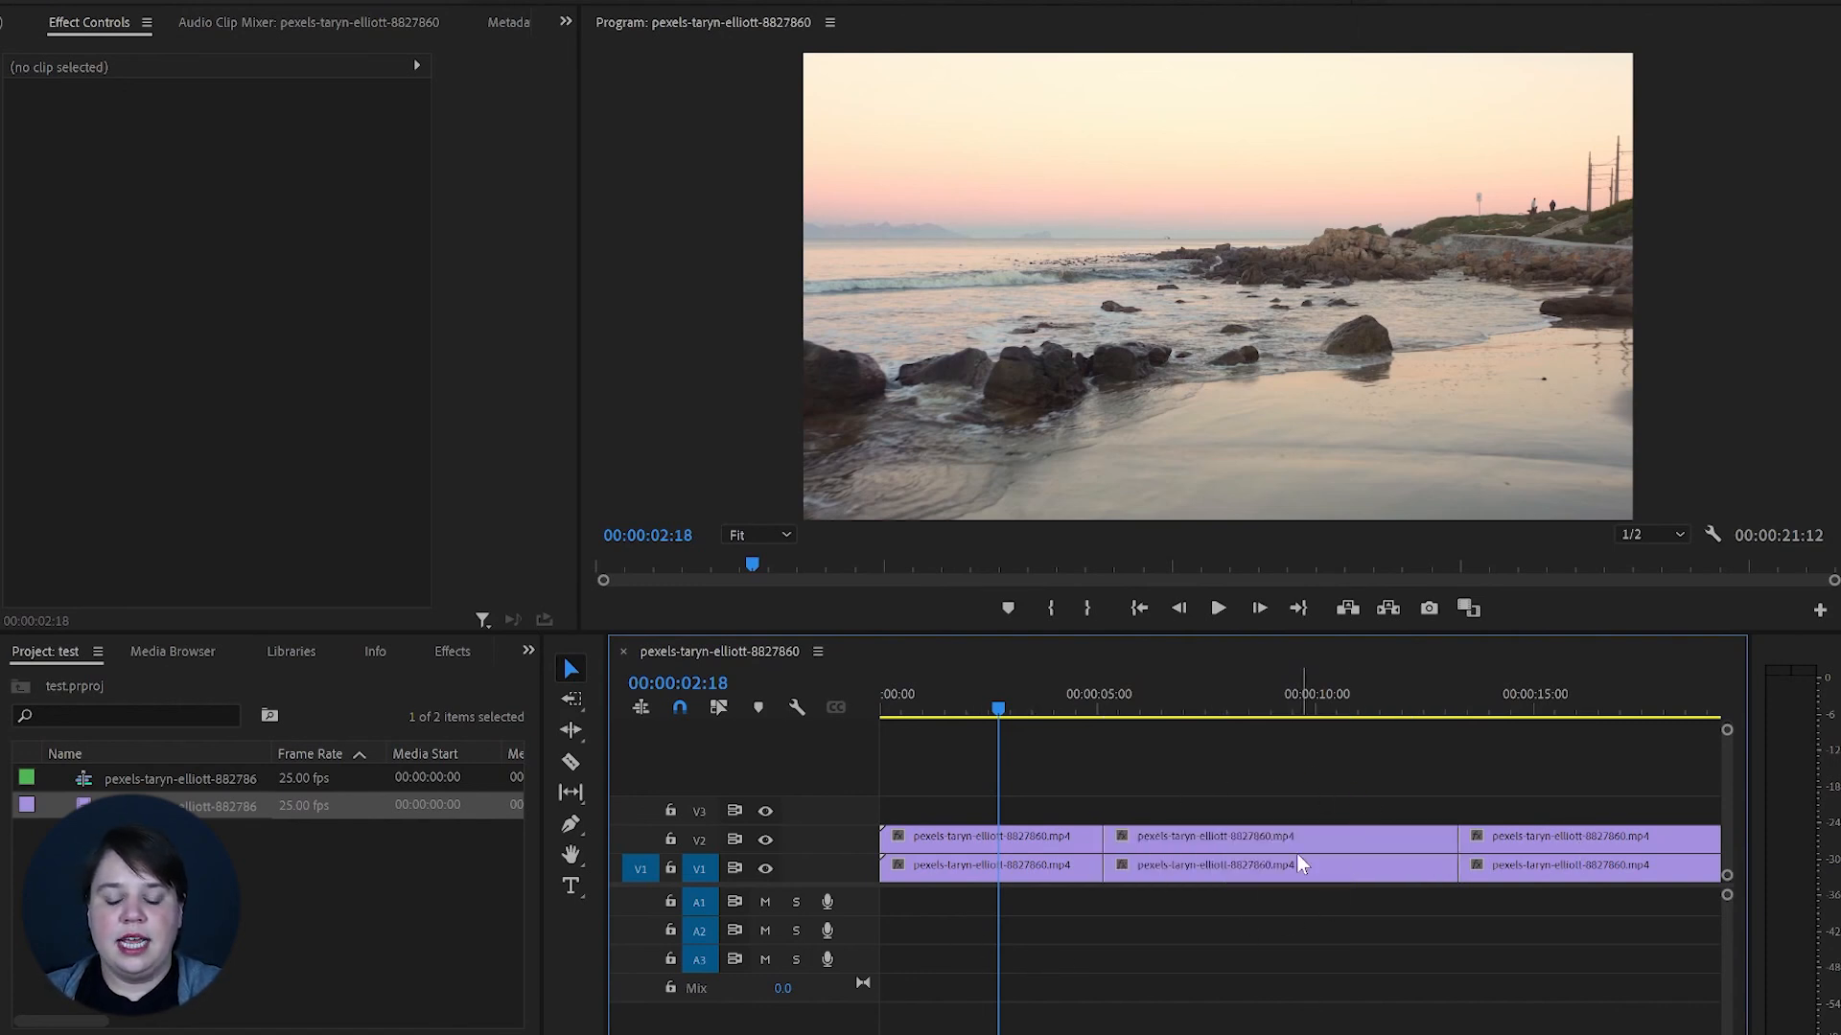
# Ripple delete the middle segments on V1 and V2 so that the gap closes.
pyautogui.moveTo(1189, 797); pyautogui.dragTo(1231, 963)
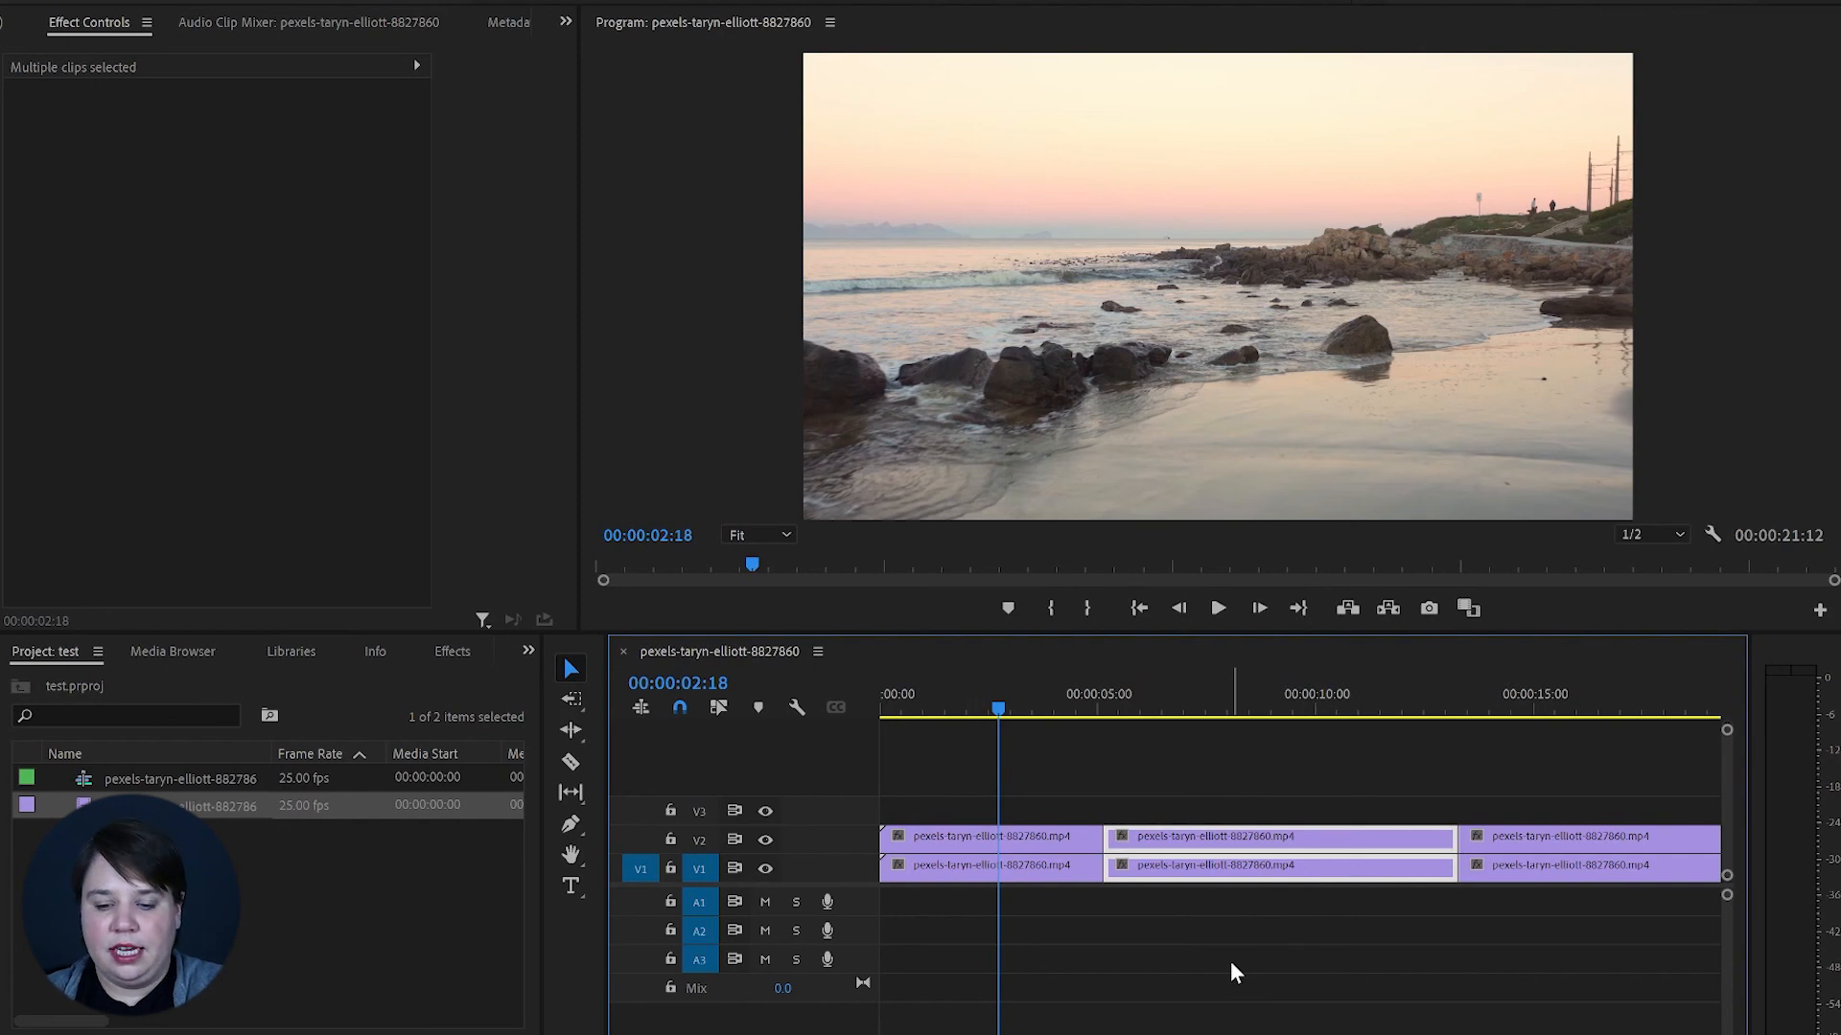
pyautogui.hotkey('shift', 'Delete')
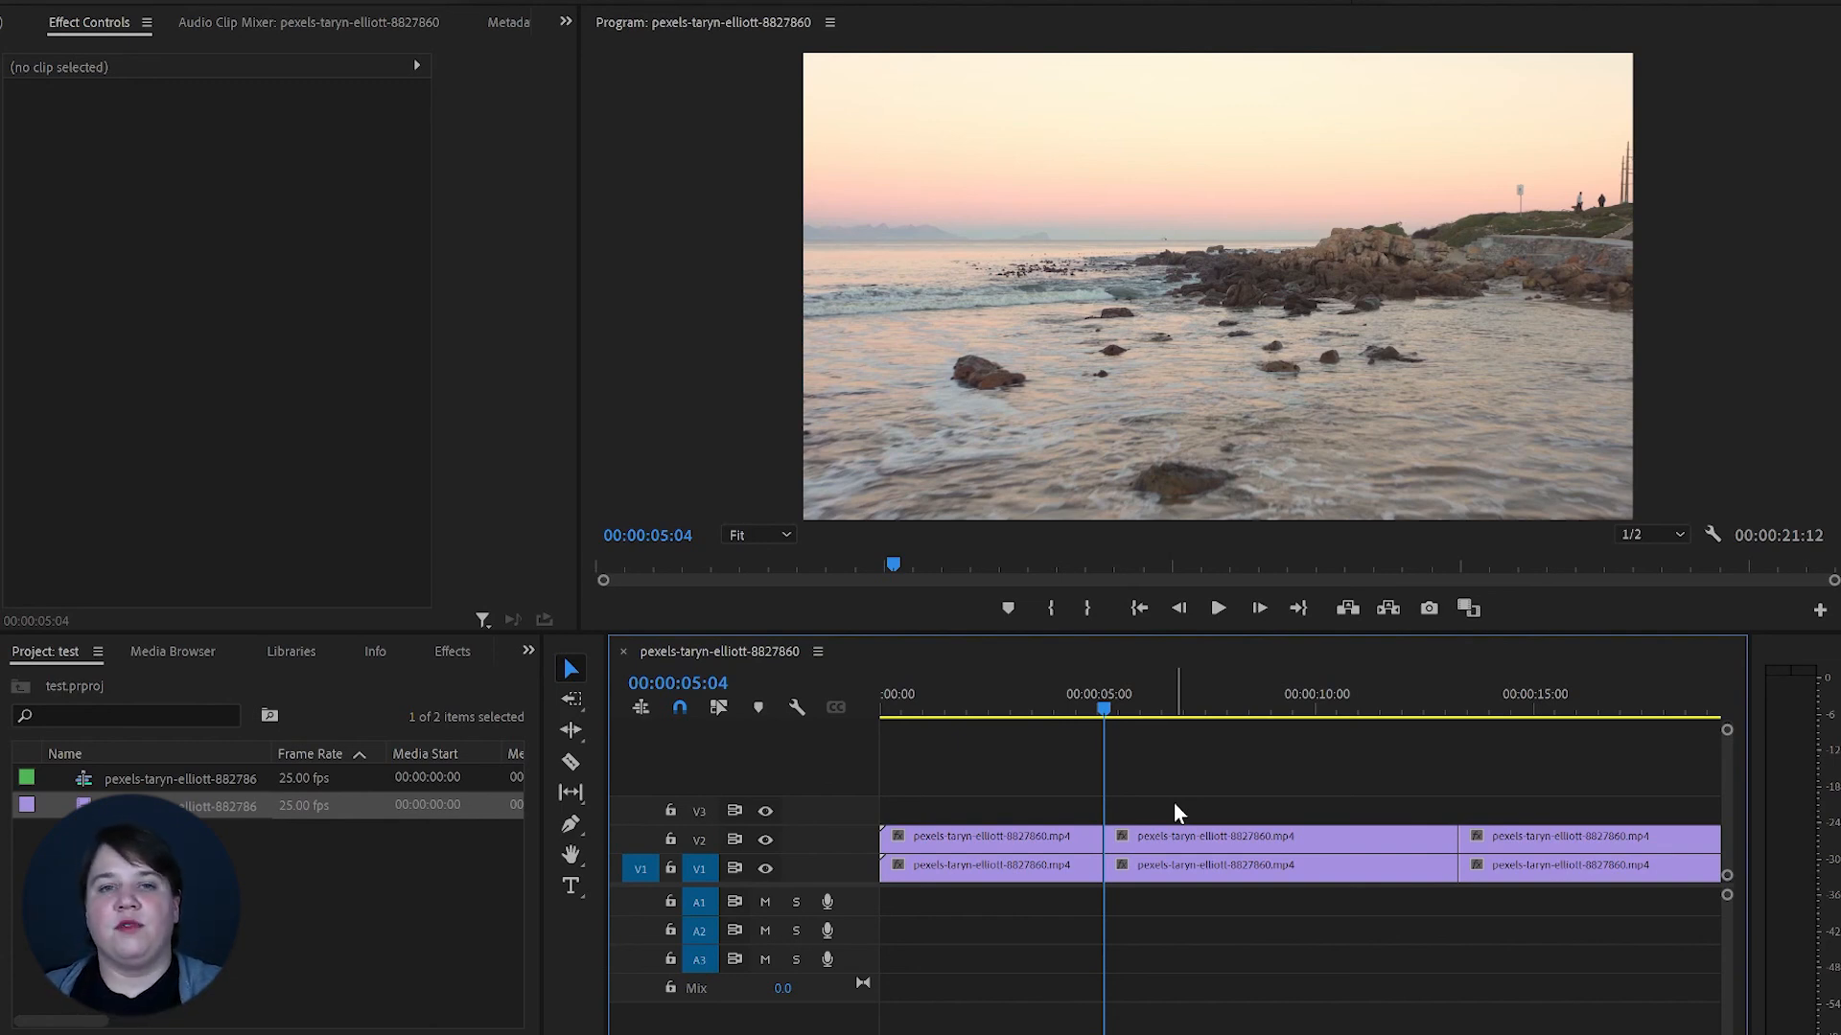
# Ripple-trim the start of the blue clip on V1 up to the playhead at 00:00:05:17.
pyautogui.click(1193, 712)
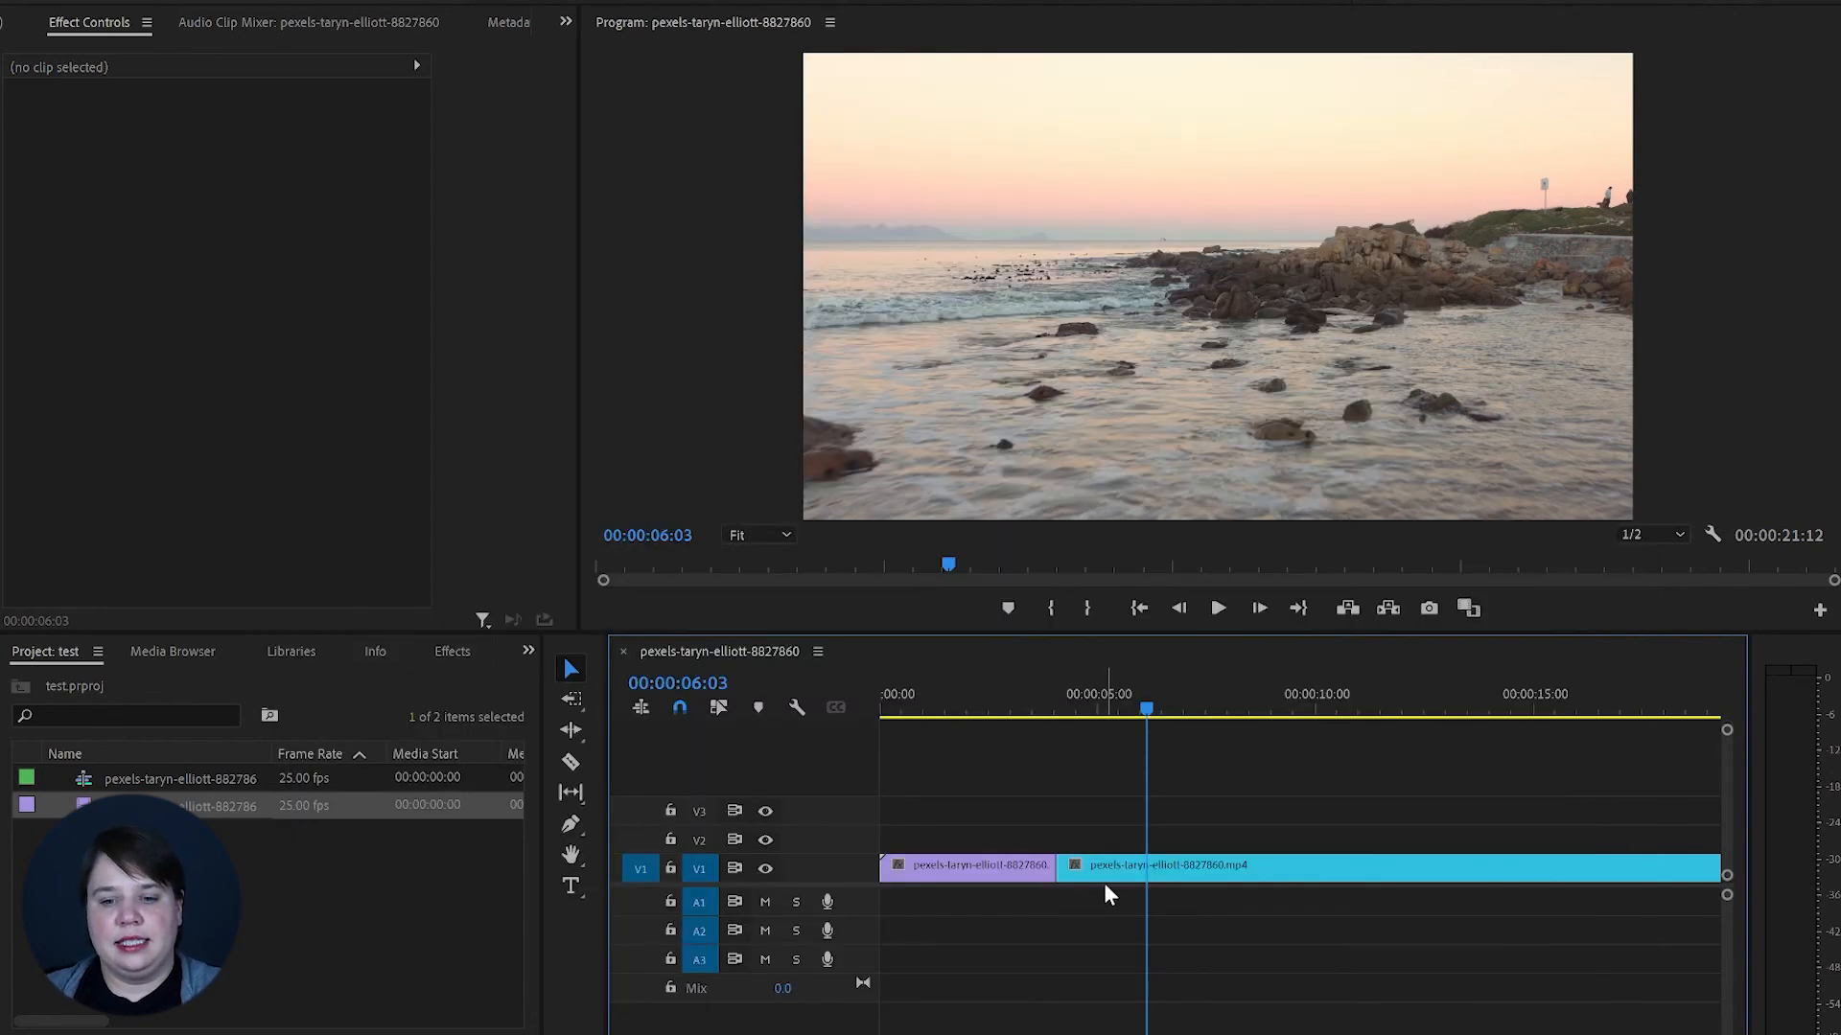
pyautogui.click(1127, 700)
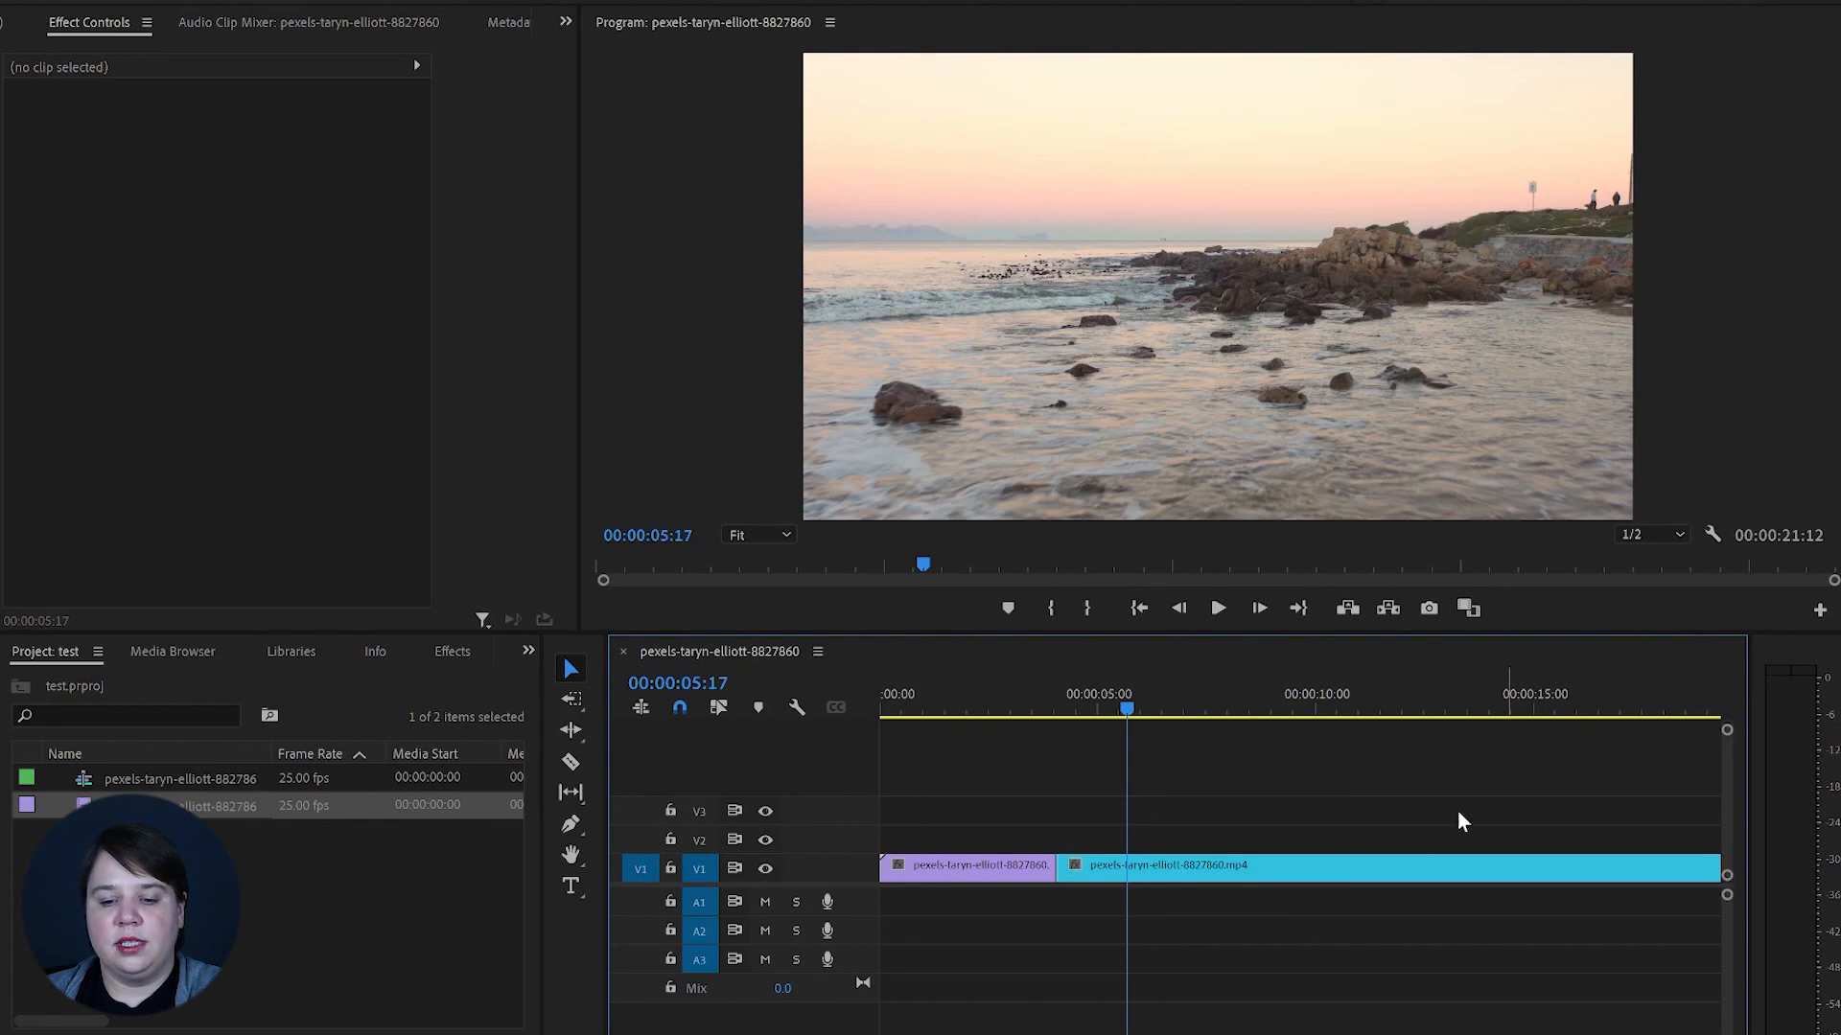
pyautogui.press('Up')
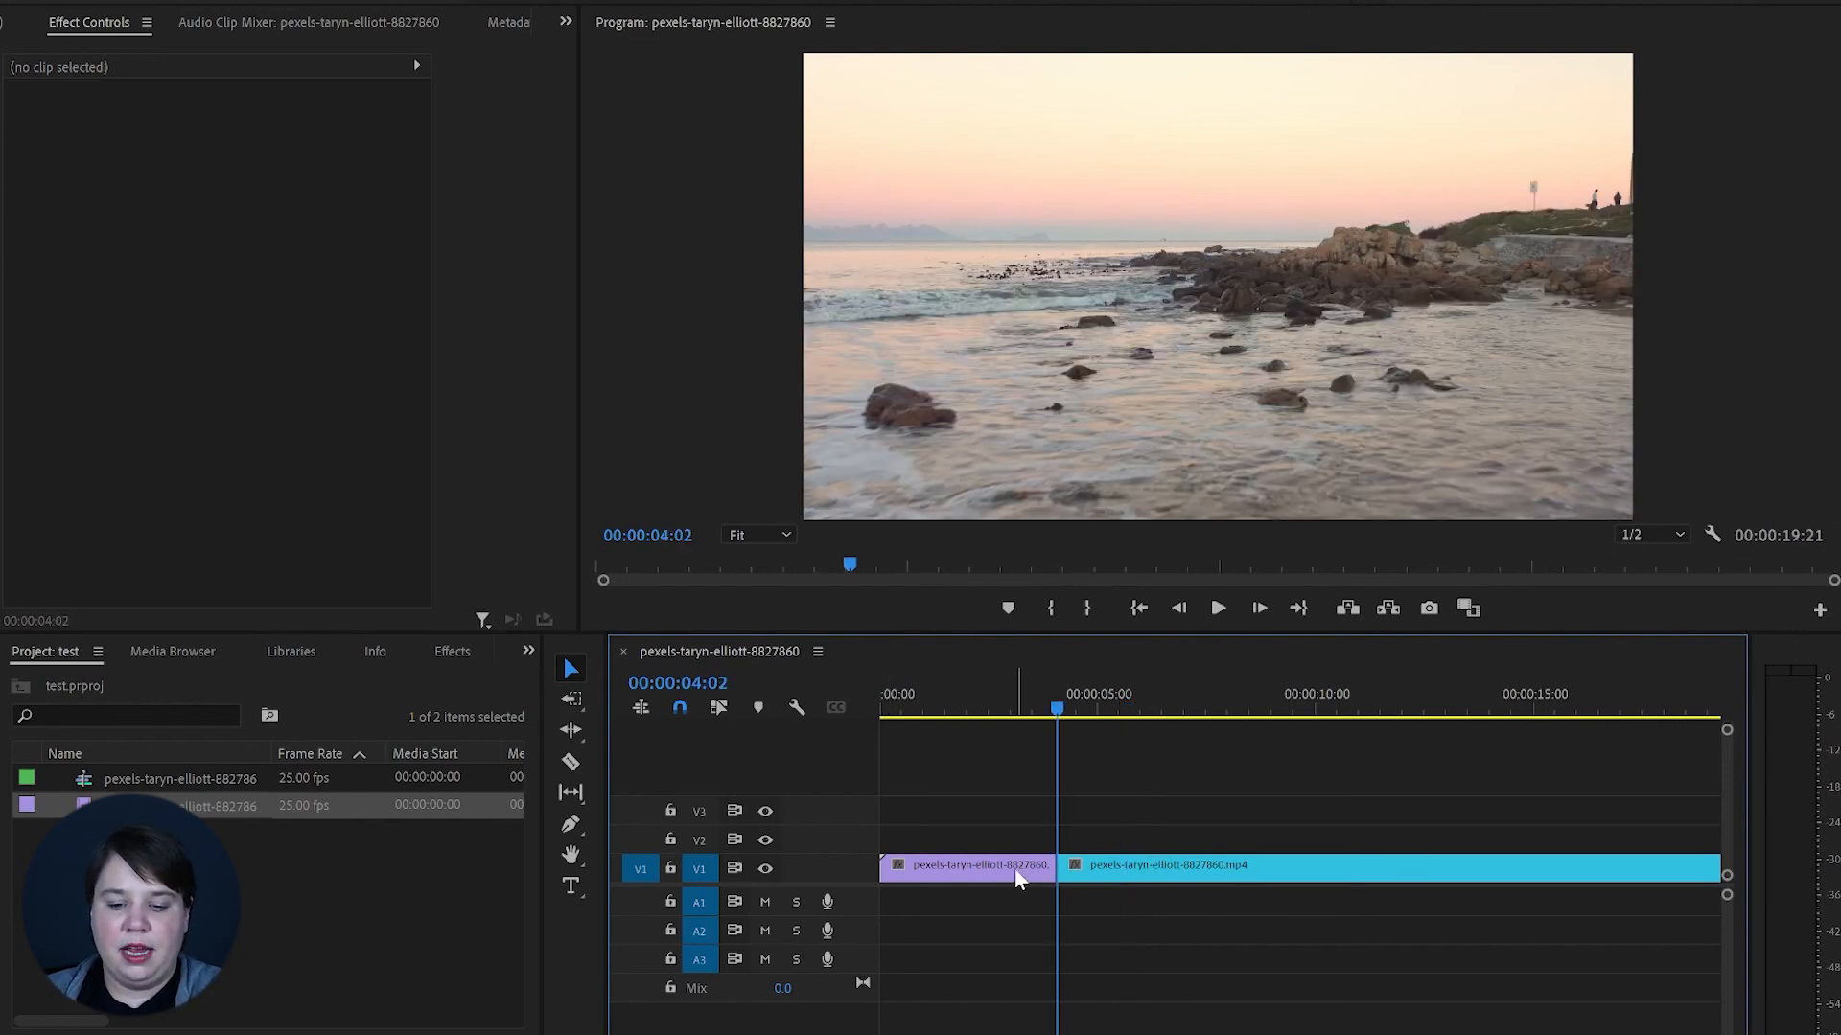
# Ripple-trim the end of the first purple clip on V1 back to the playhead at 00:00:02:18.
pyautogui.press('space')
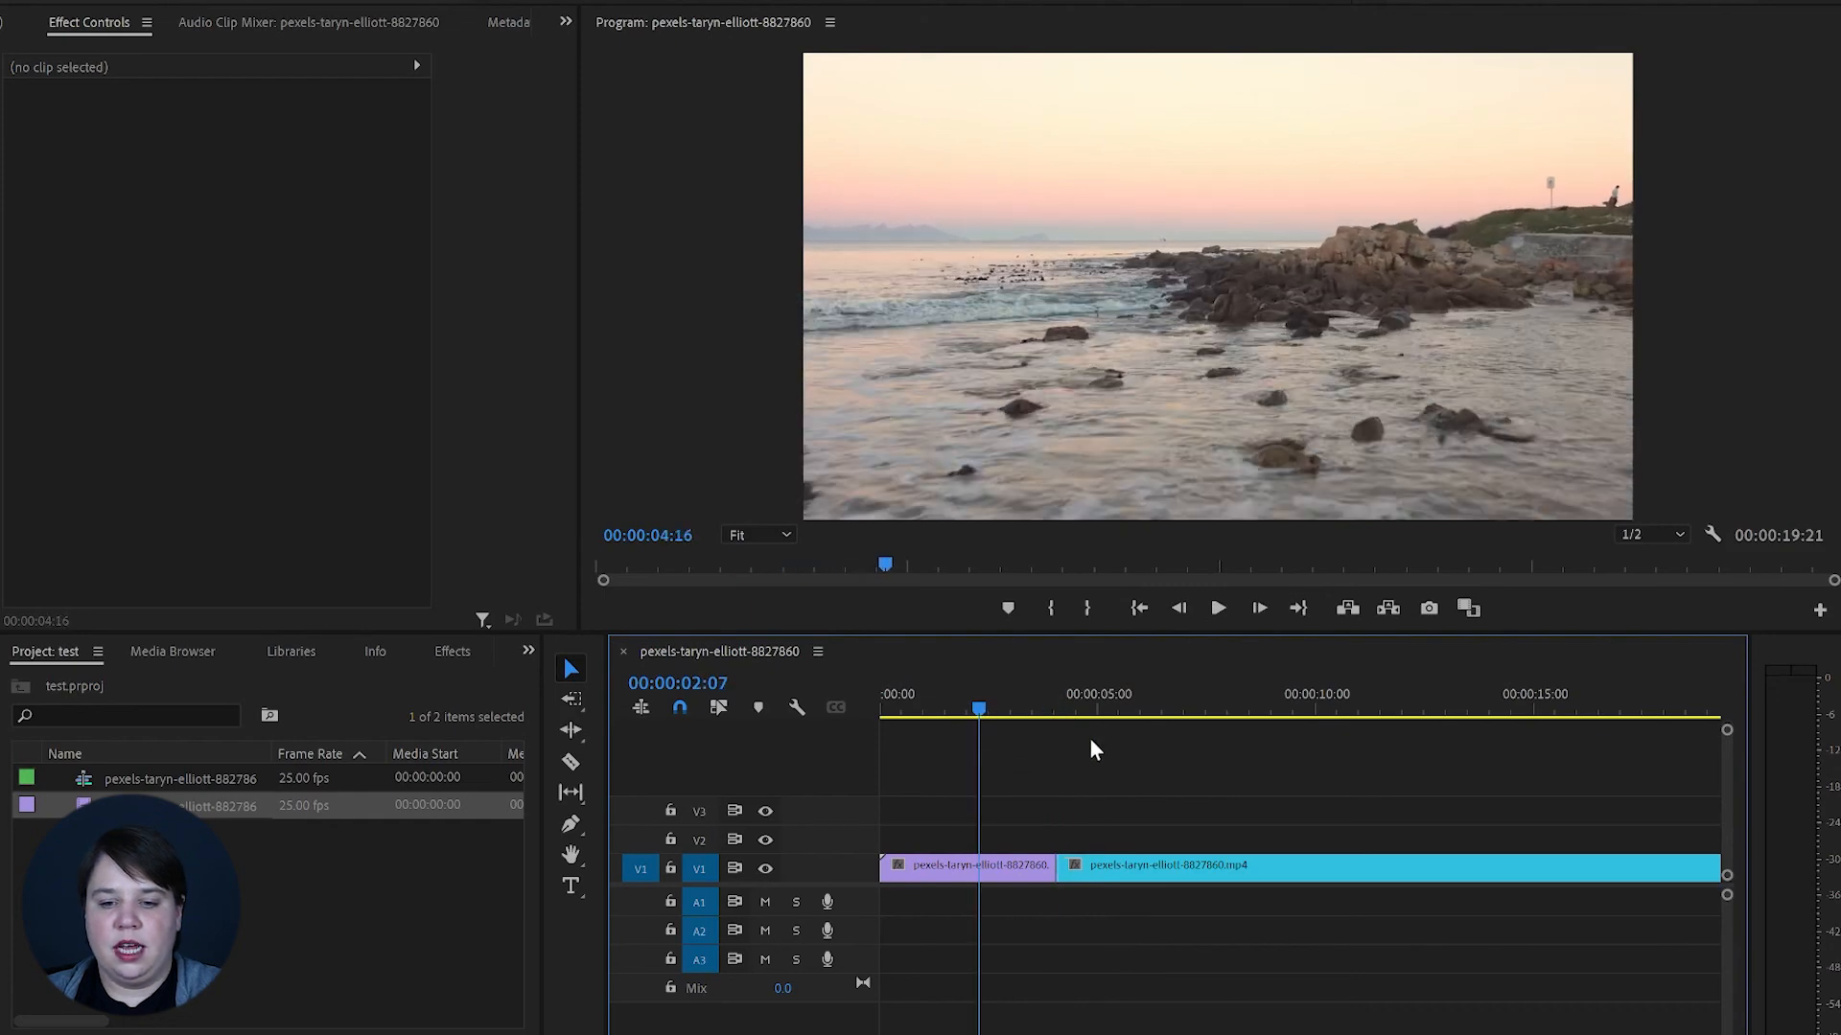
pyautogui.moveTo(1098, 760); pyautogui.dragTo(1002, 743)
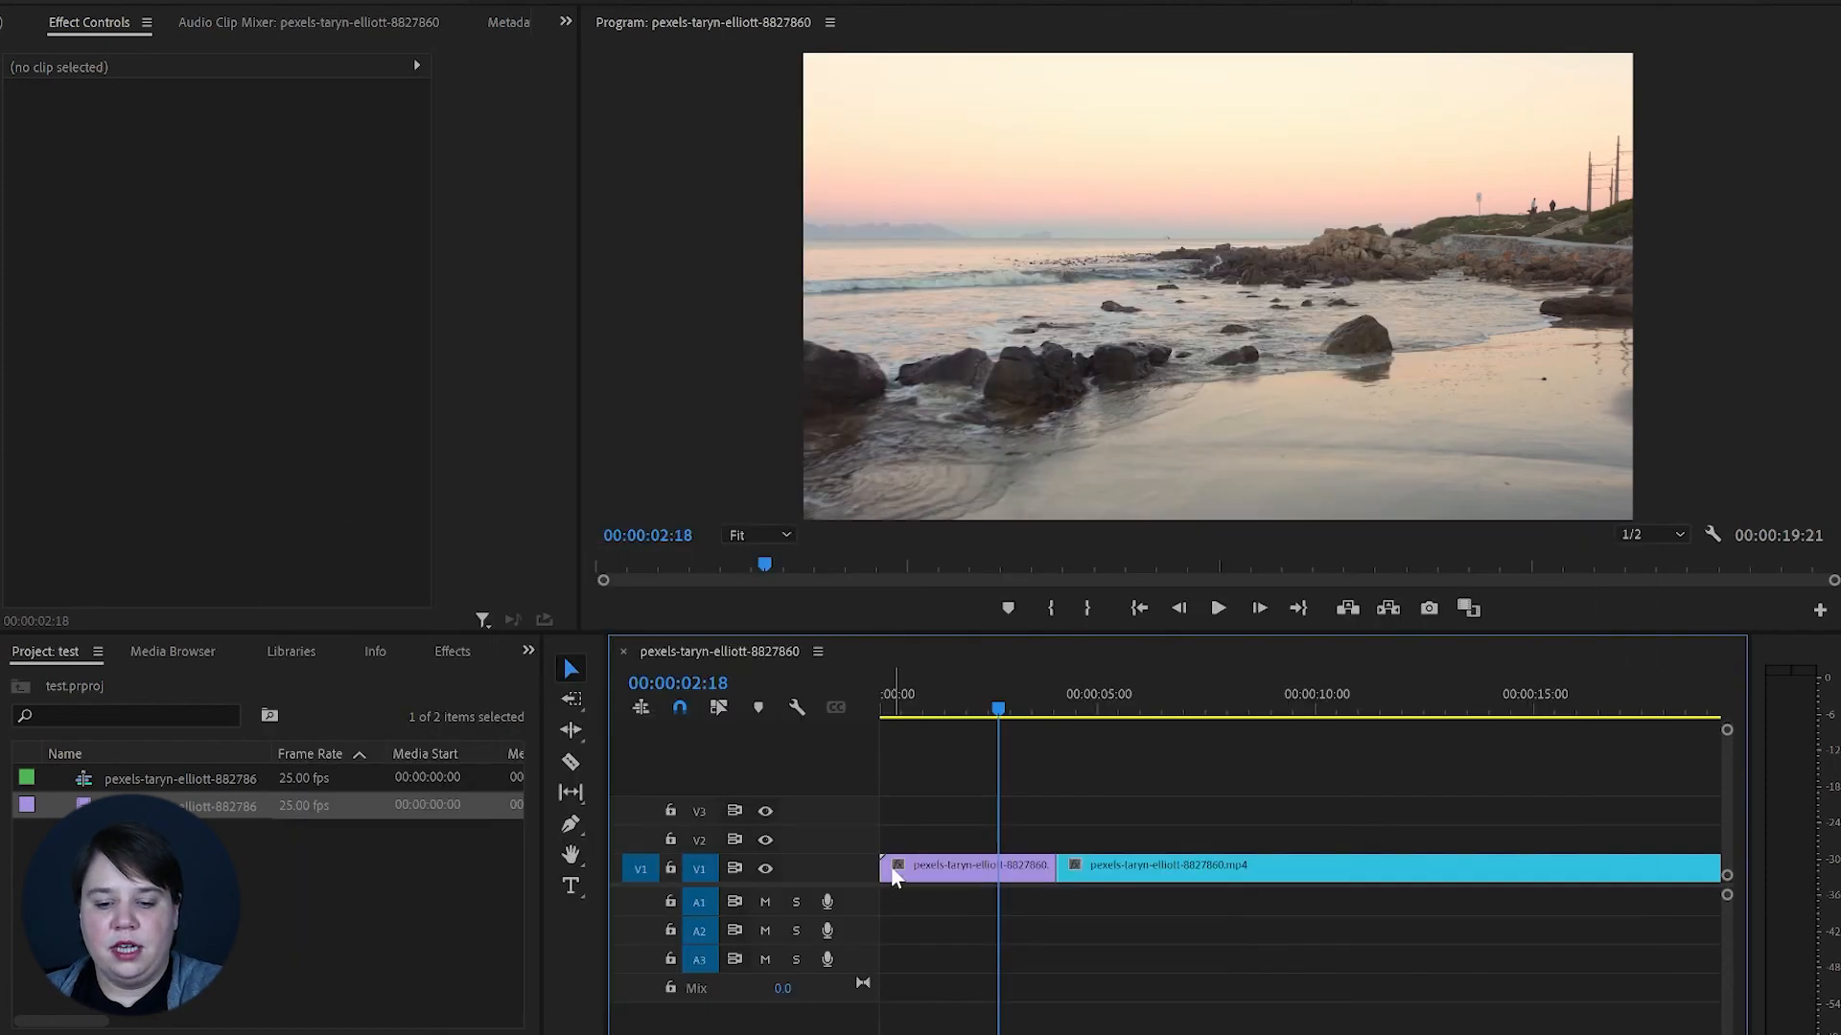
pyautogui.press('w')
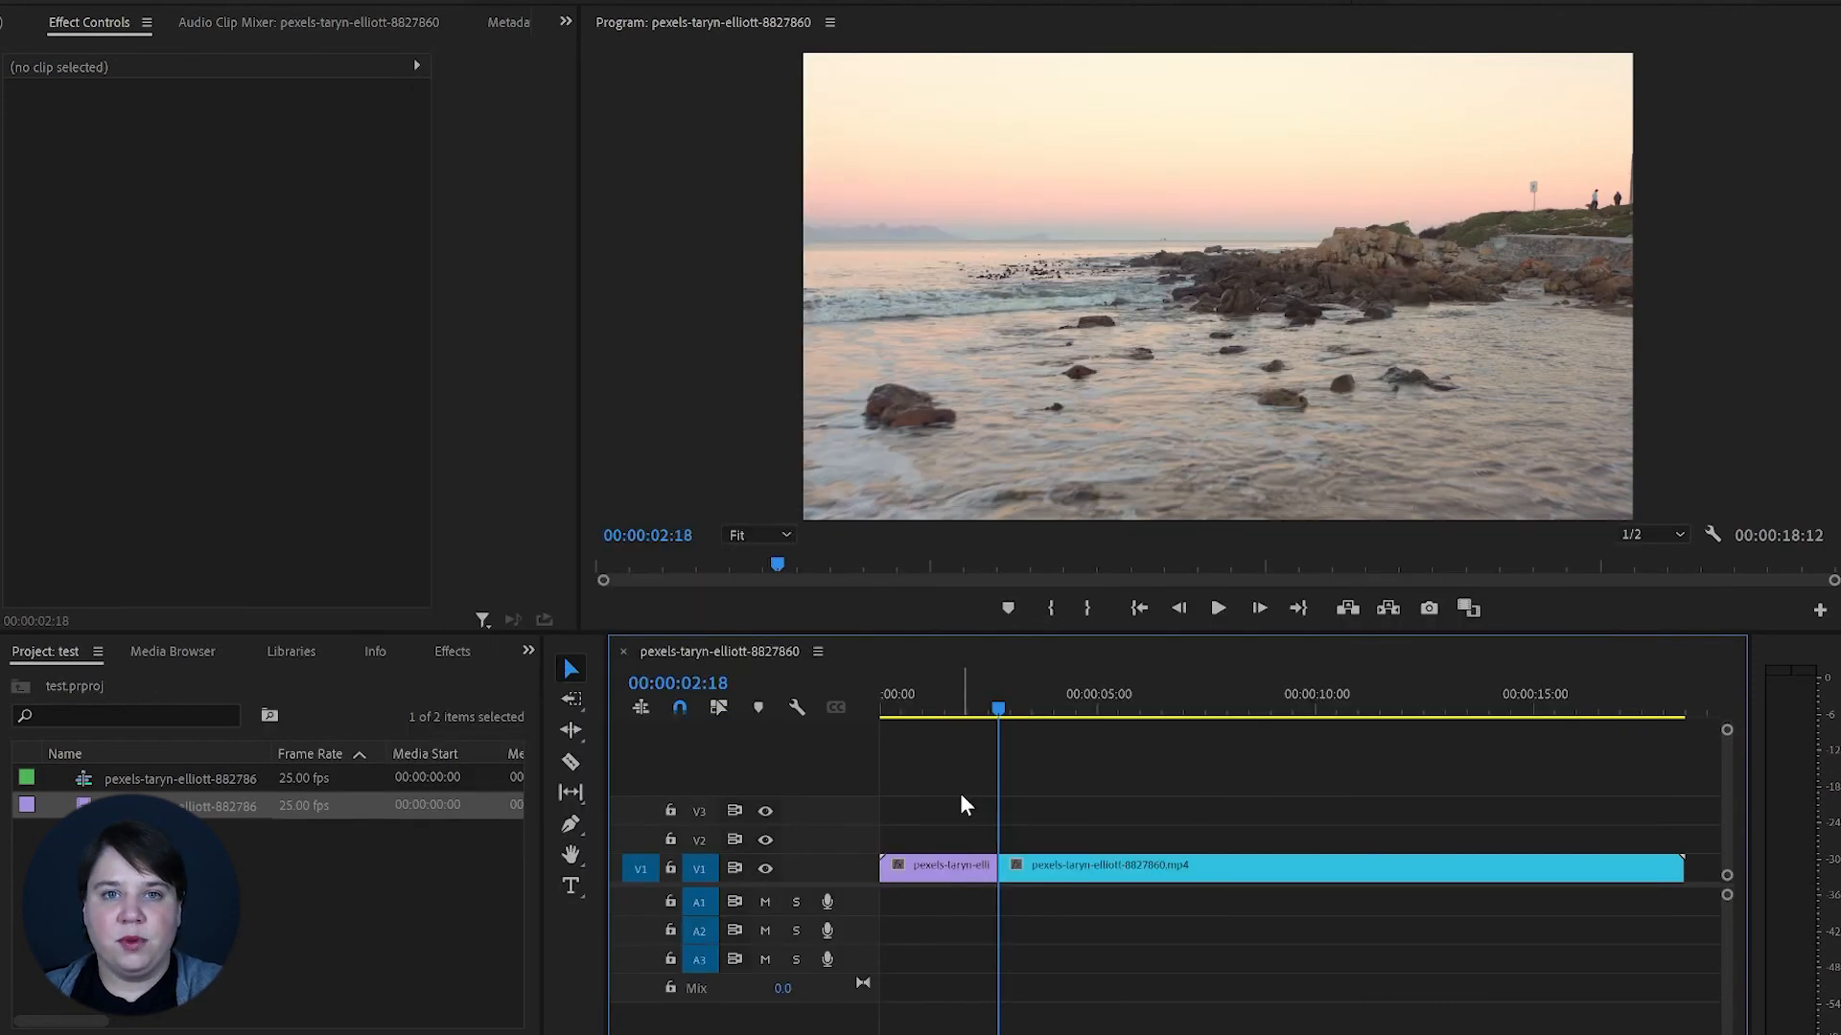
# Move the purple clip to V2 at 00:00:02:18 while toggling snapping off and on, and return it to the sequence start on V1.
pyautogui.moveTo(929, 872)
pyautogui.mouseDown()
pyautogui.moveTo(949, 826)
pyautogui.moveTo(997, 822)
pyautogui.moveTo(1651, 821)
pyautogui.moveTo(1498, 813)
pyautogui.moveTo(1198, 841)
pyautogui.moveTo(1059, 810)
pyautogui.moveTo(935, 868)
pyautogui.mouseUp()
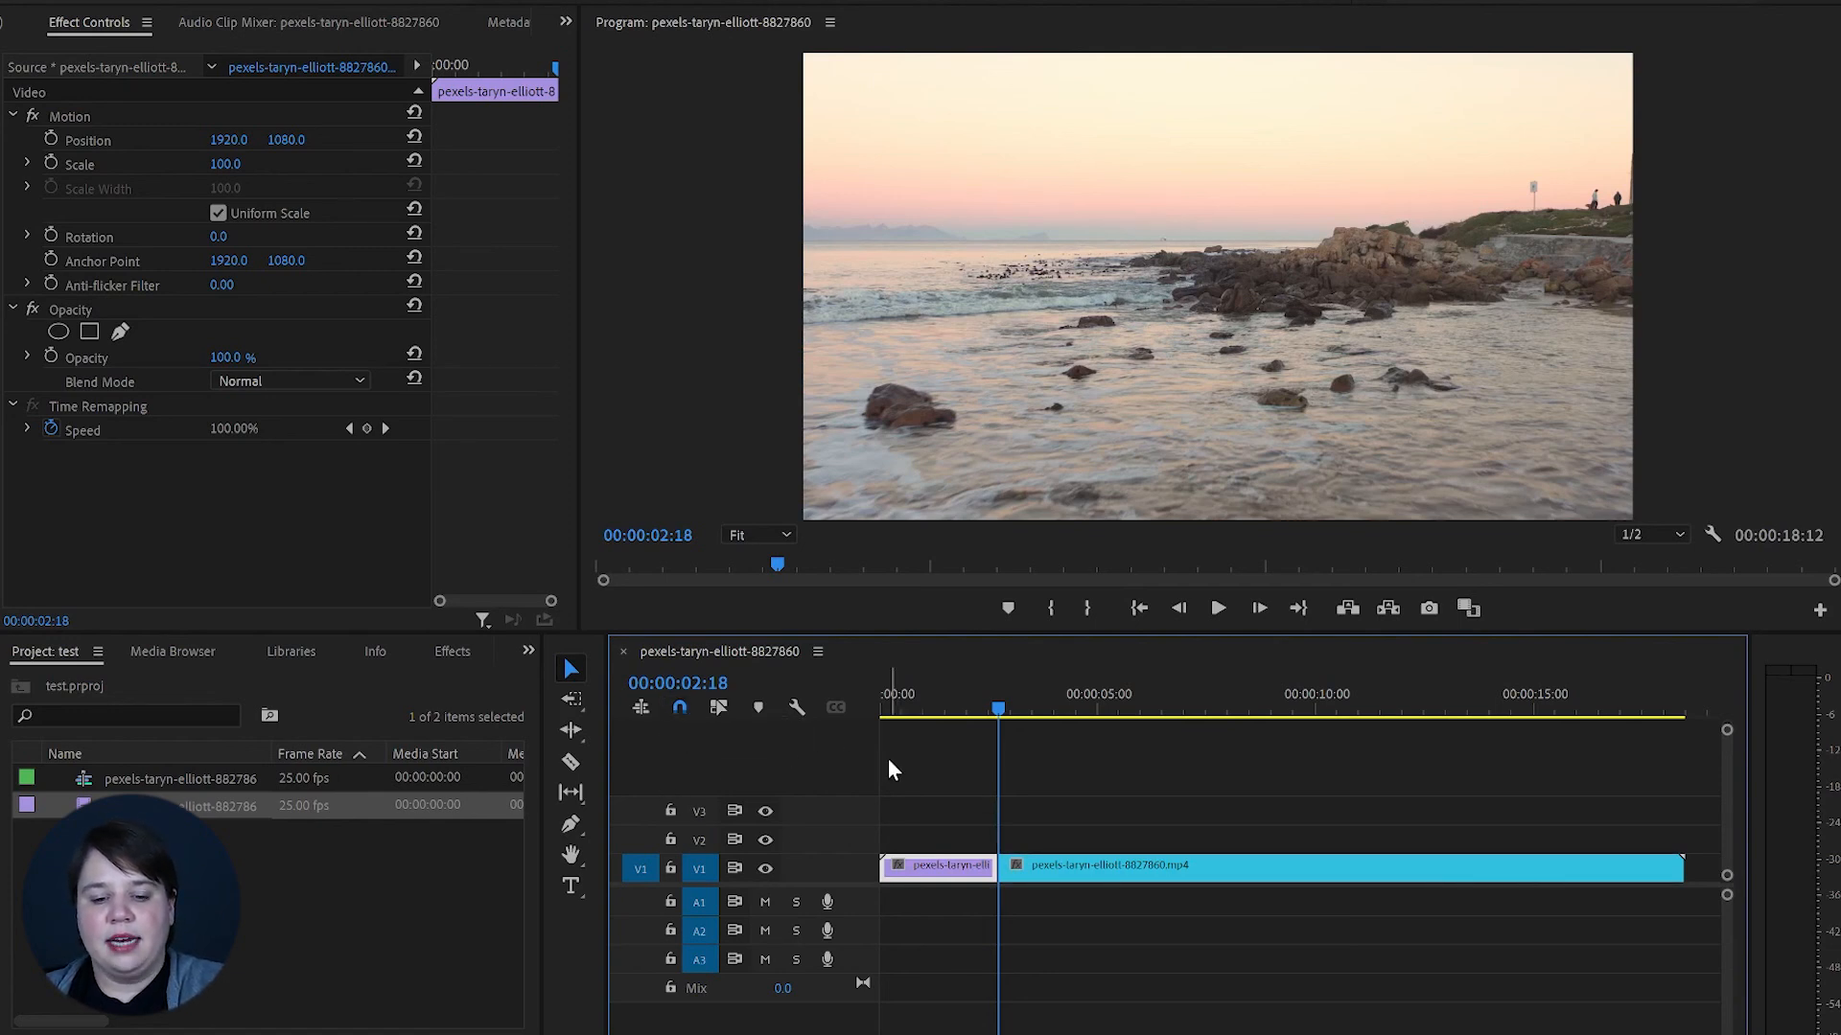
pyautogui.press('s')
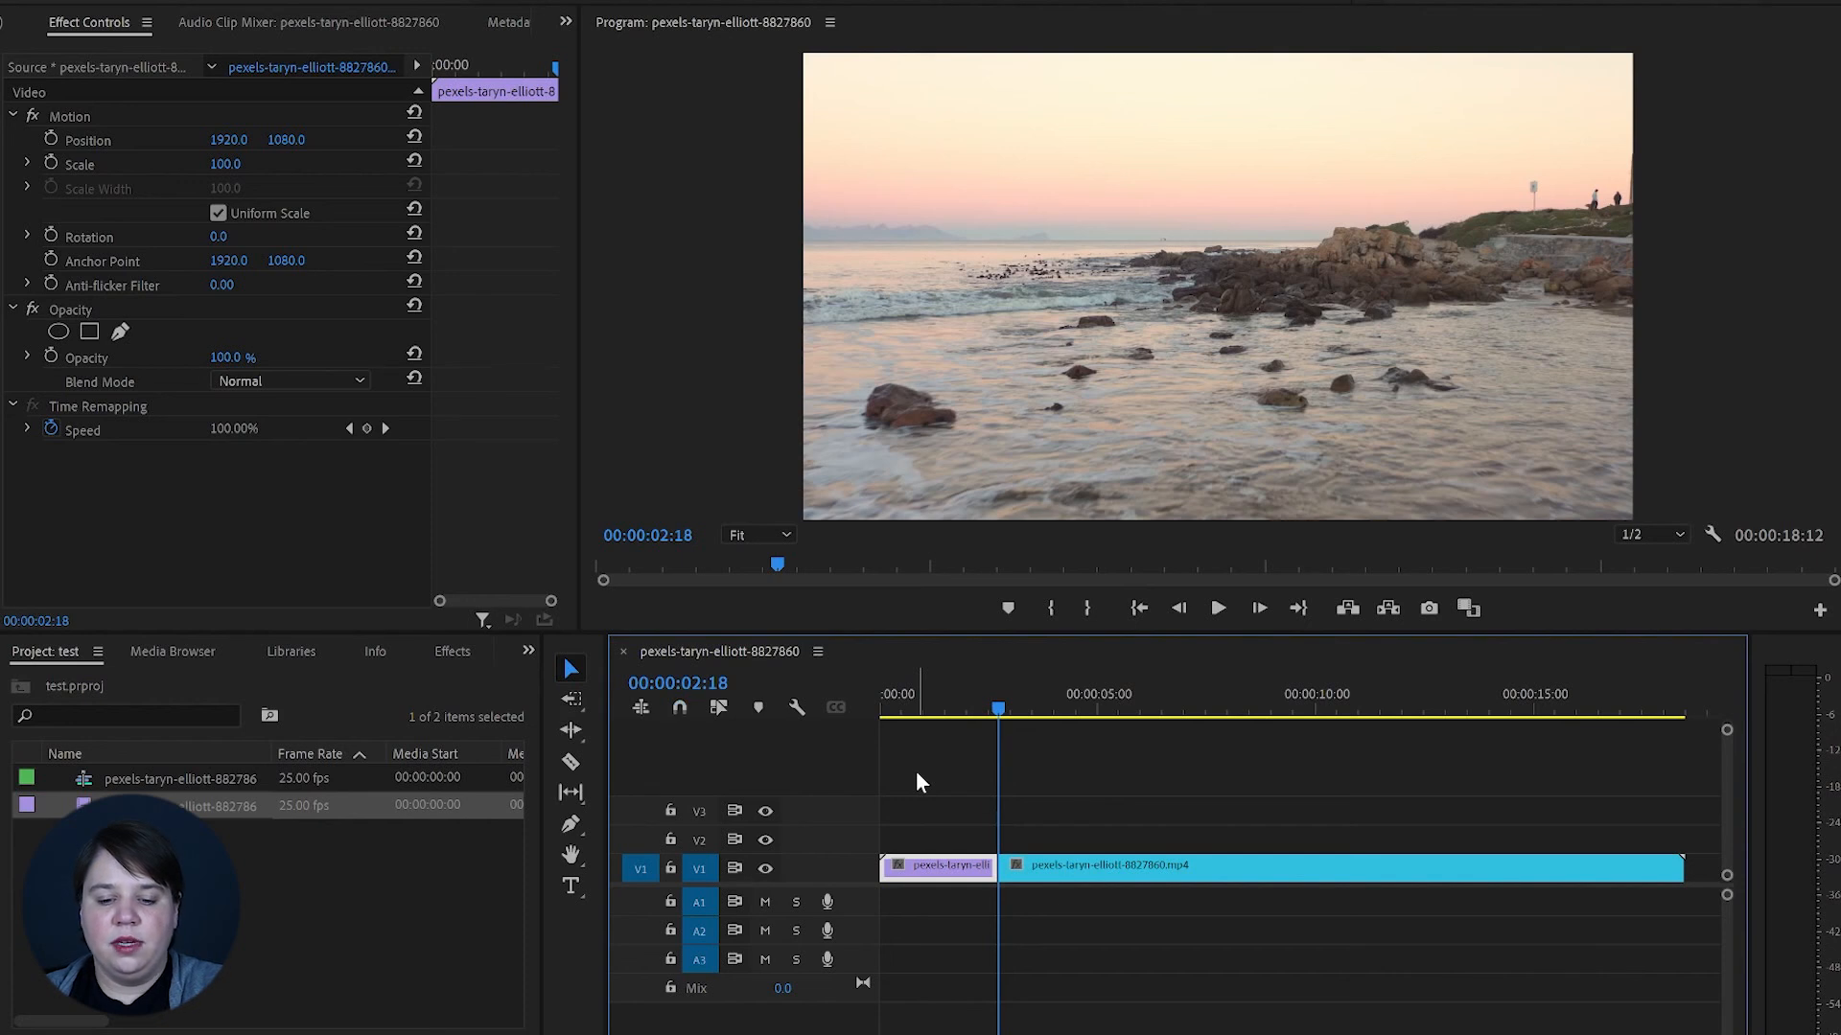
pyautogui.moveTo(927, 863); pyautogui.dragTo(1033, 838)
pyautogui.press('s')
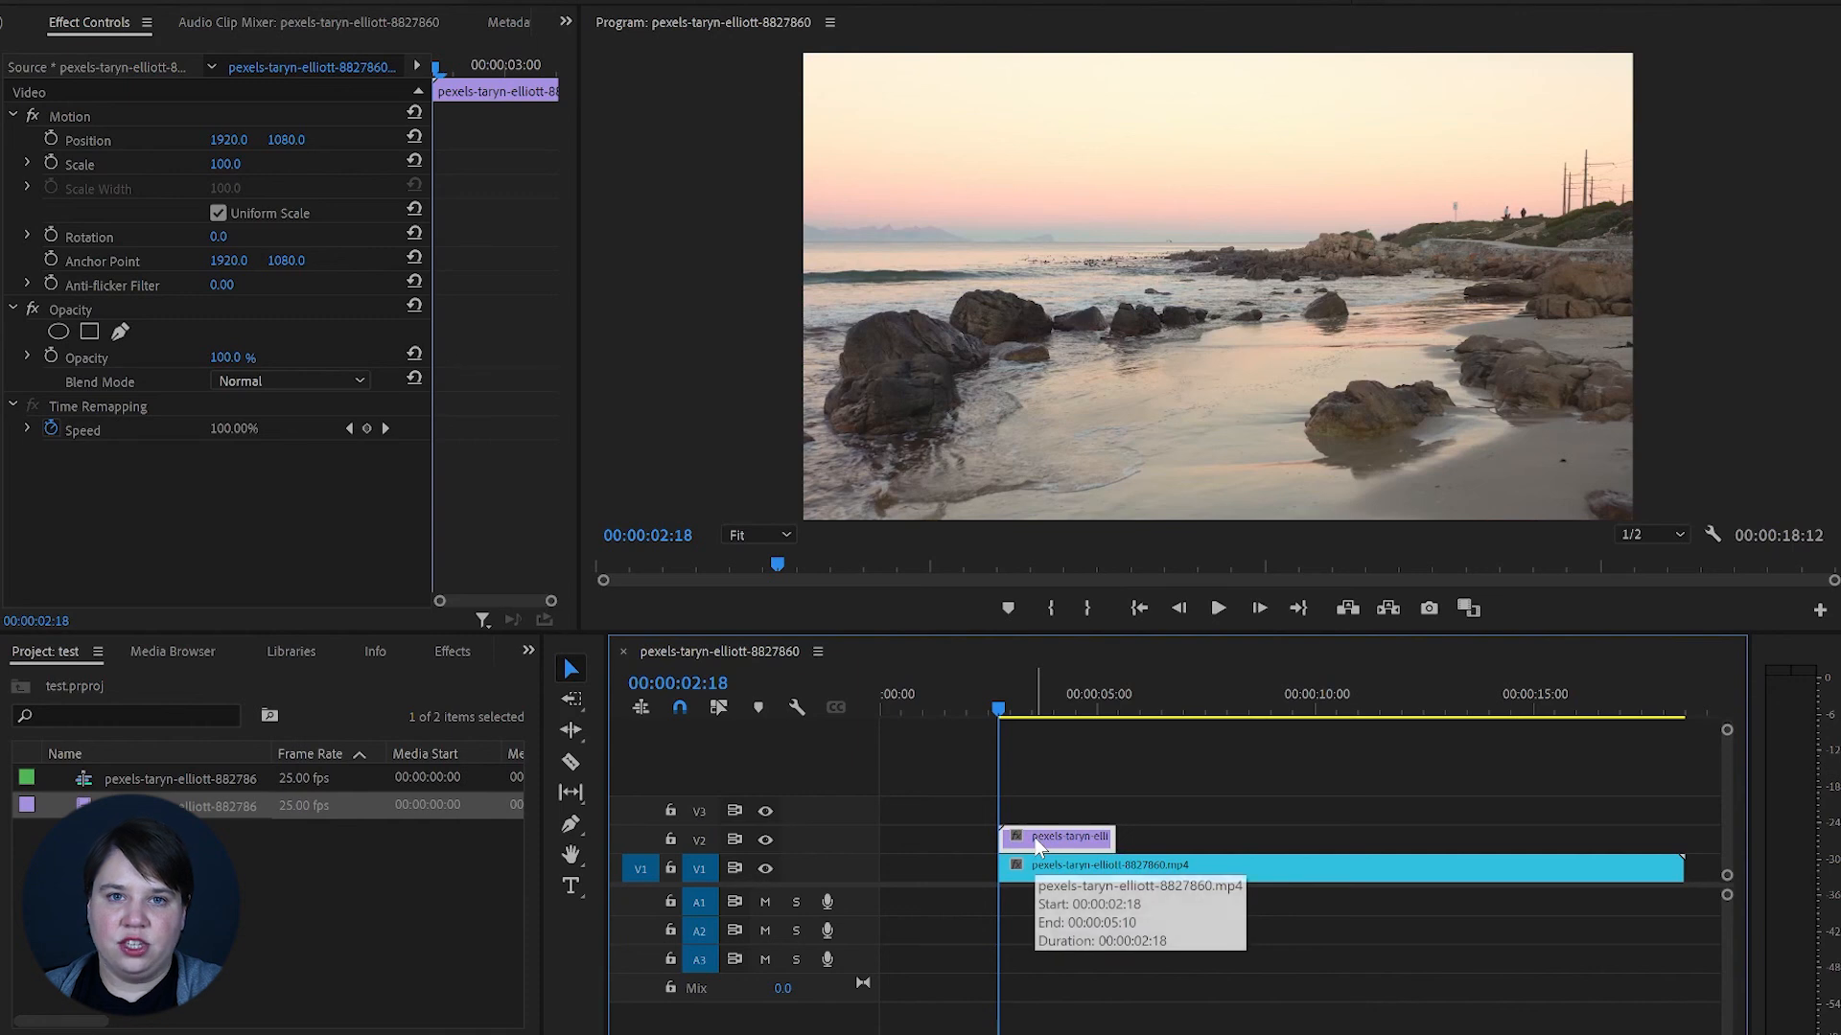
pyautogui.moveTo(1034, 838); pyautogui.dragTo(836, 842)
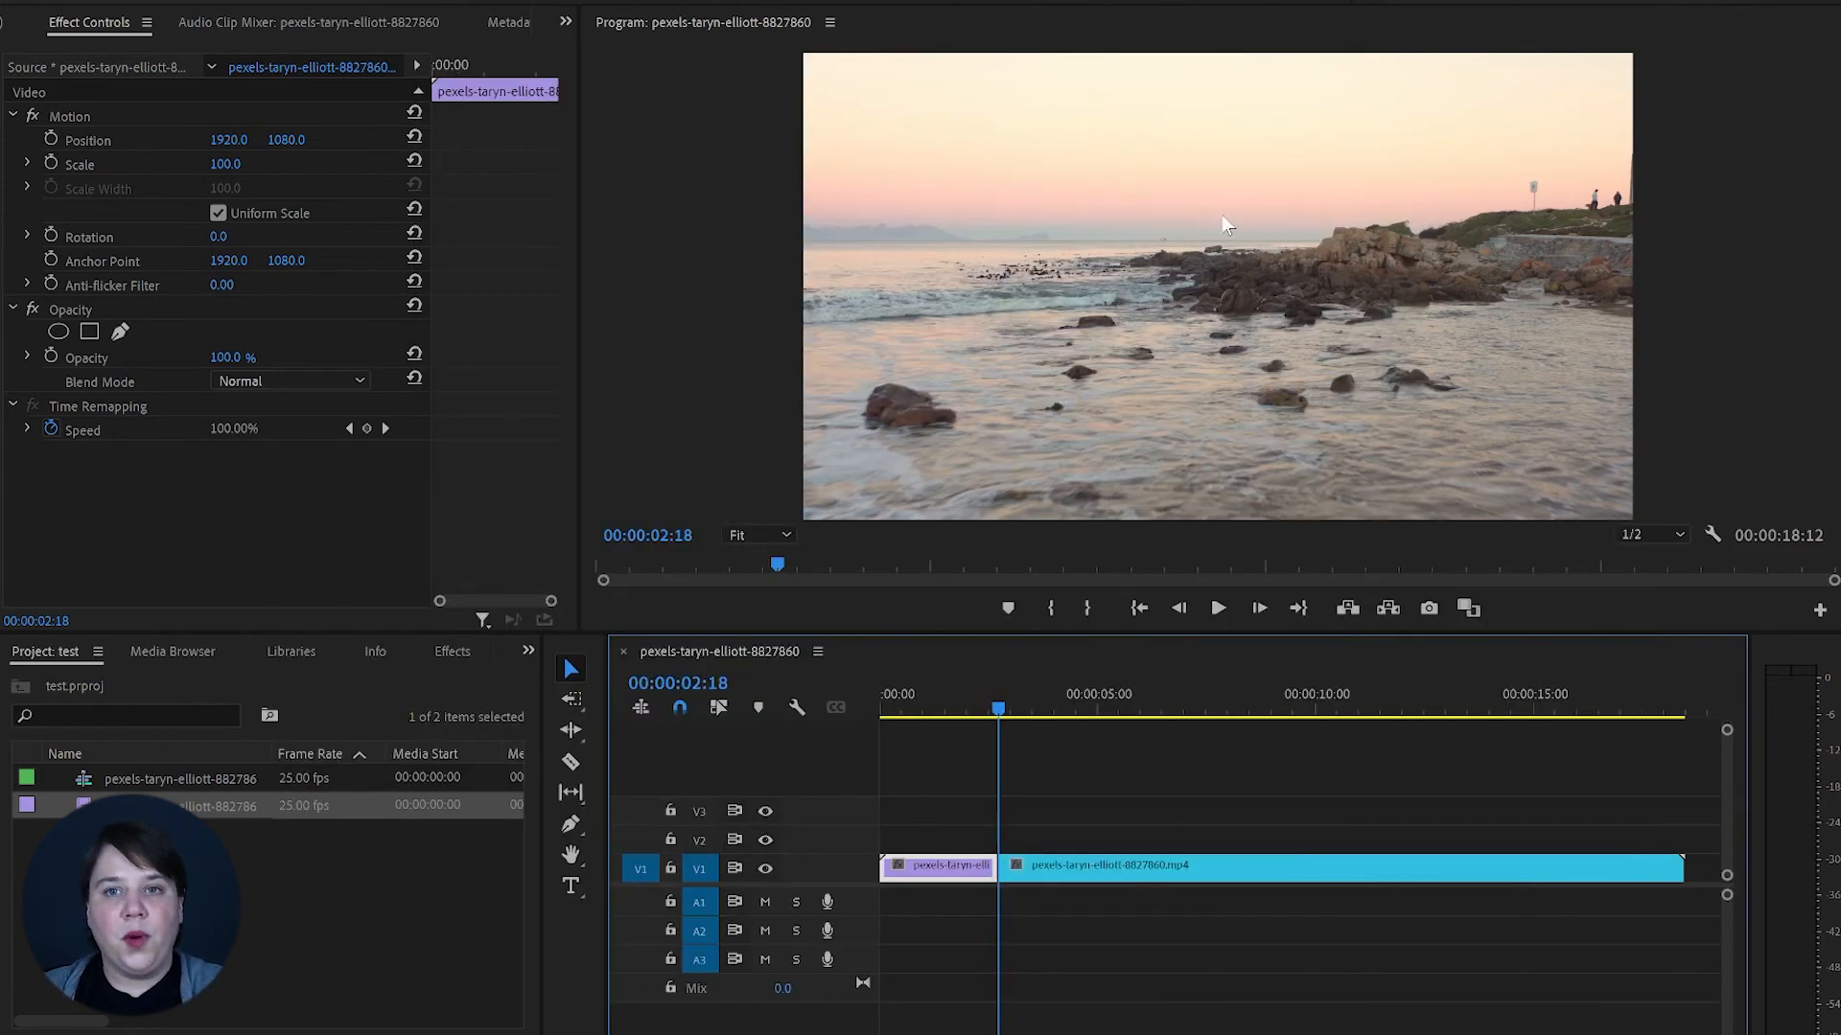
# Add the text "This is great" near the centre of the frame at 00:00:02:18, and switch to the Selection tool.
pyautogui.press('t')
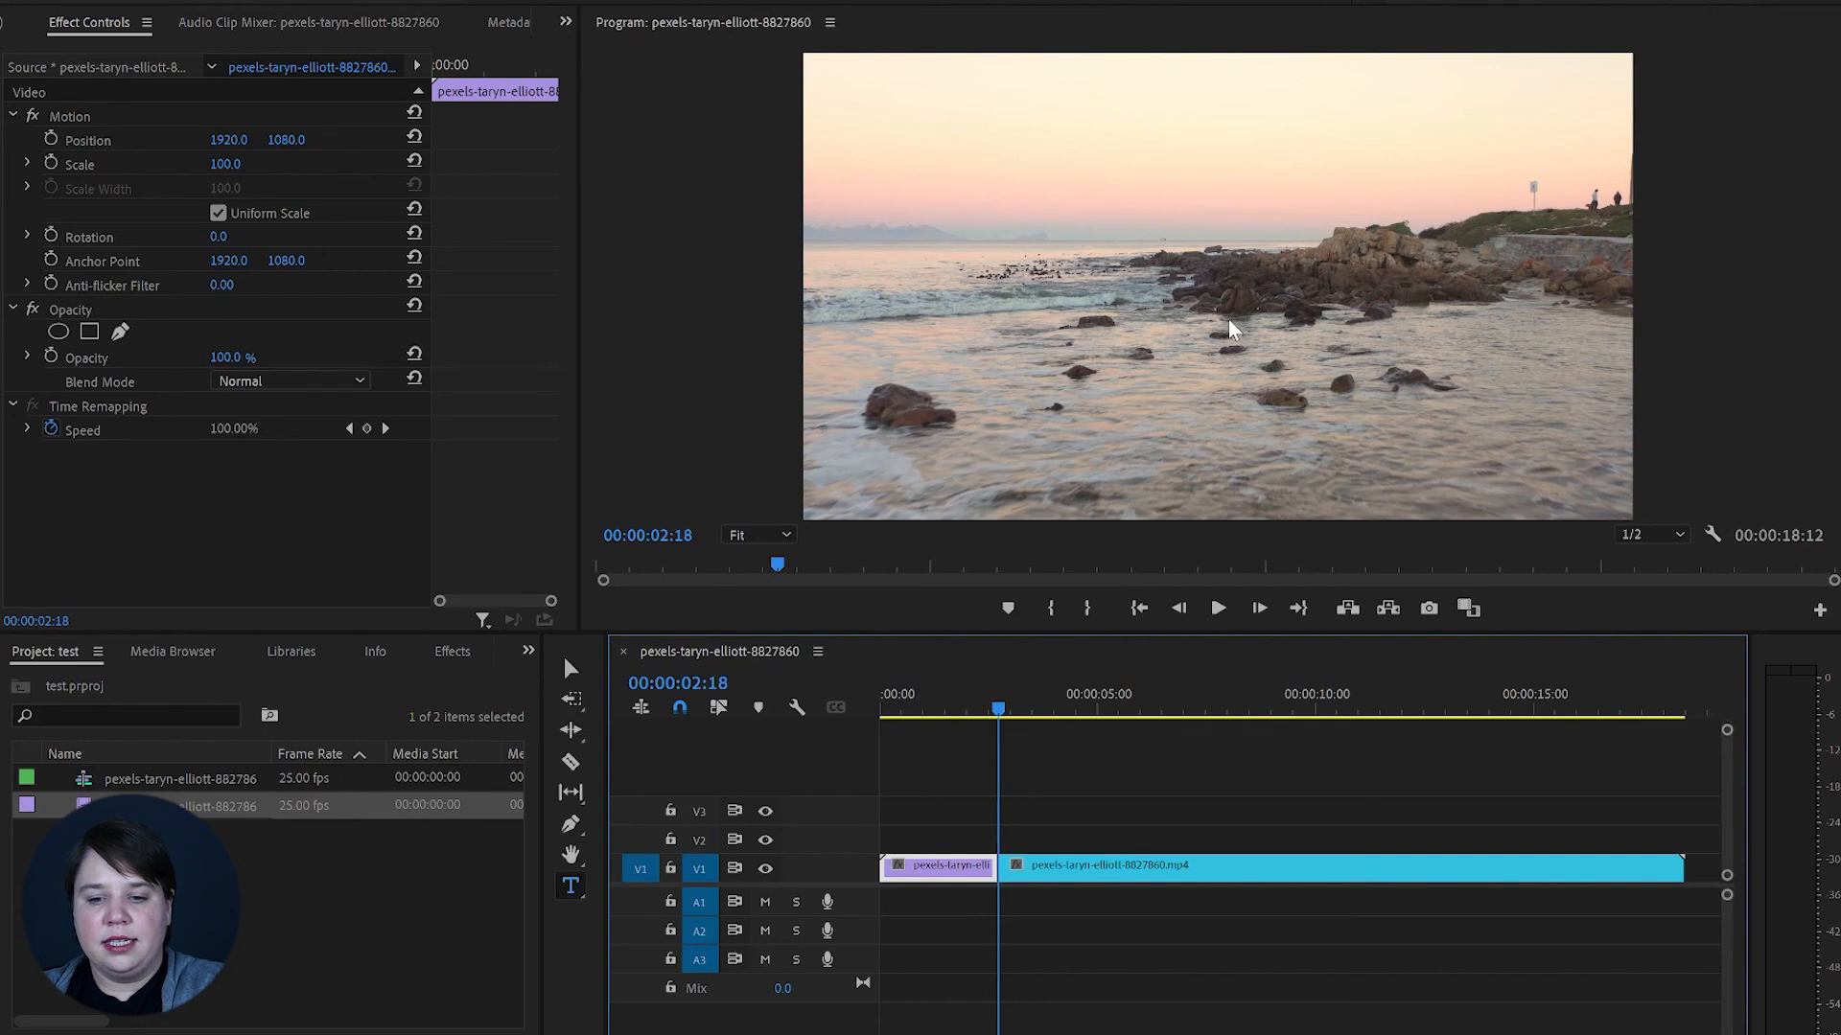
pyautogui.click(1179, 343)
pyautogui.write('This is great')
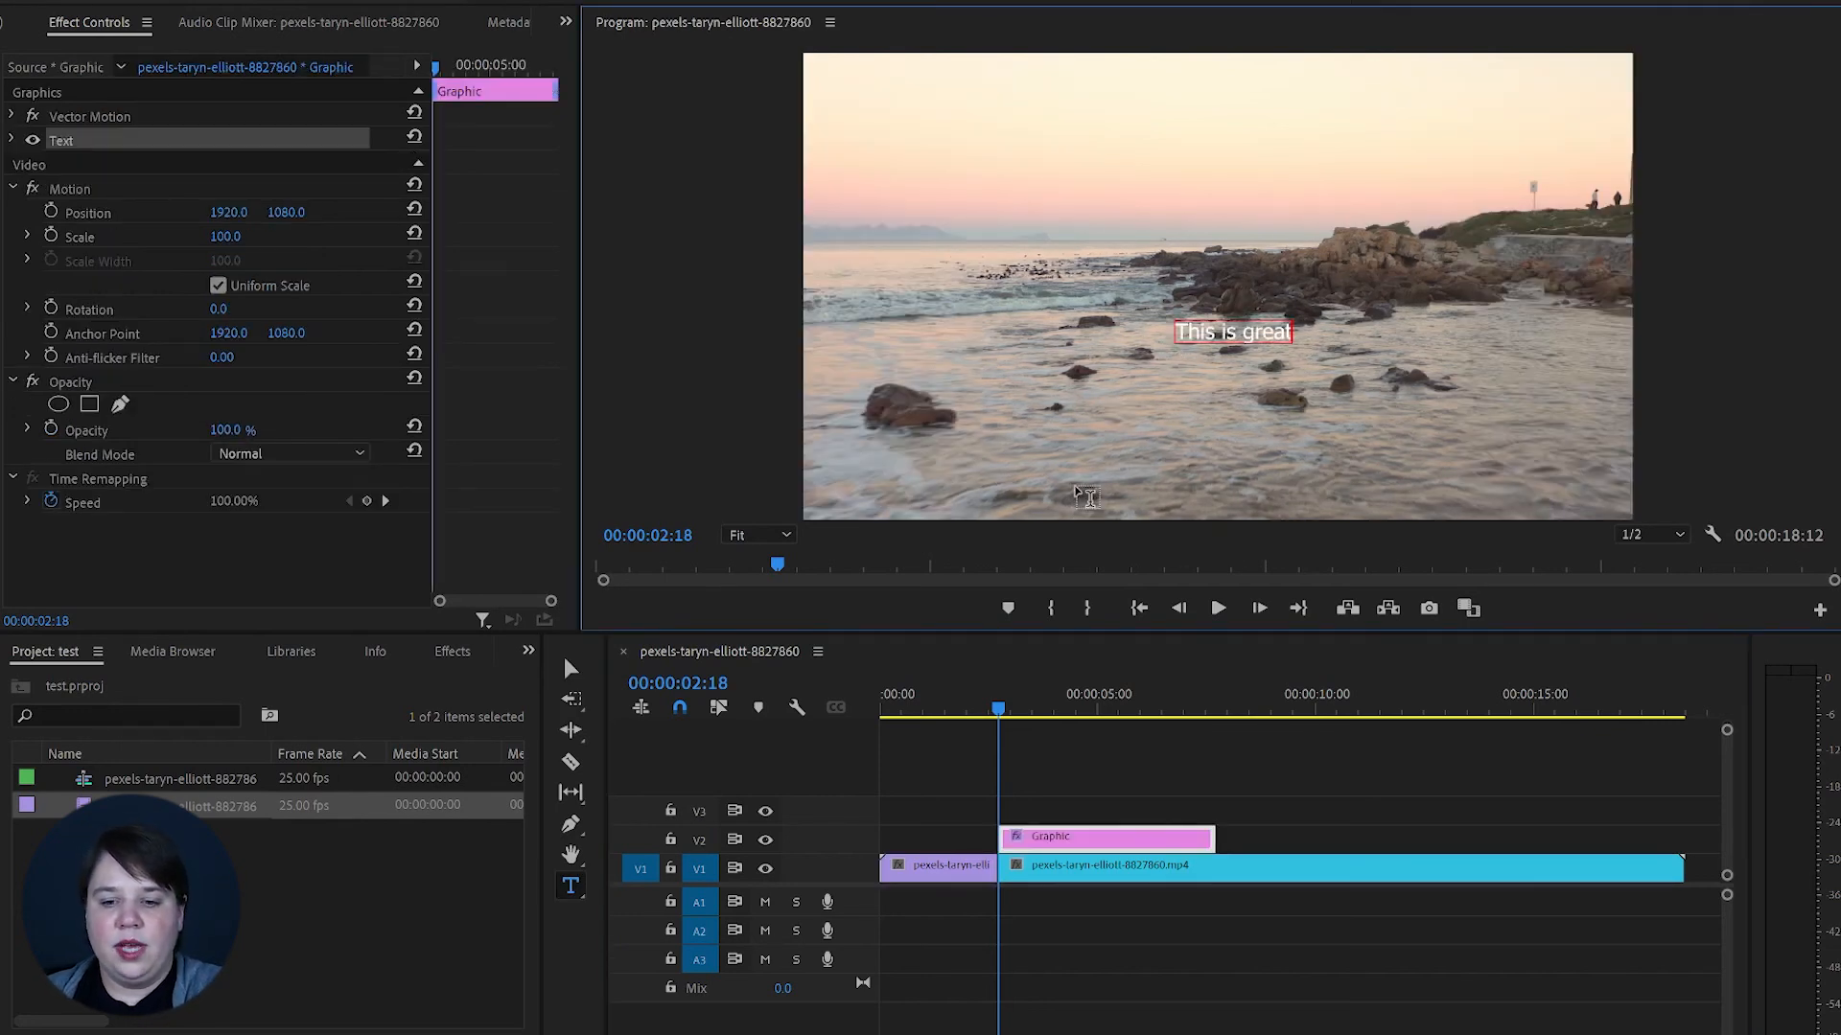
pyautogui.click(956, 659)
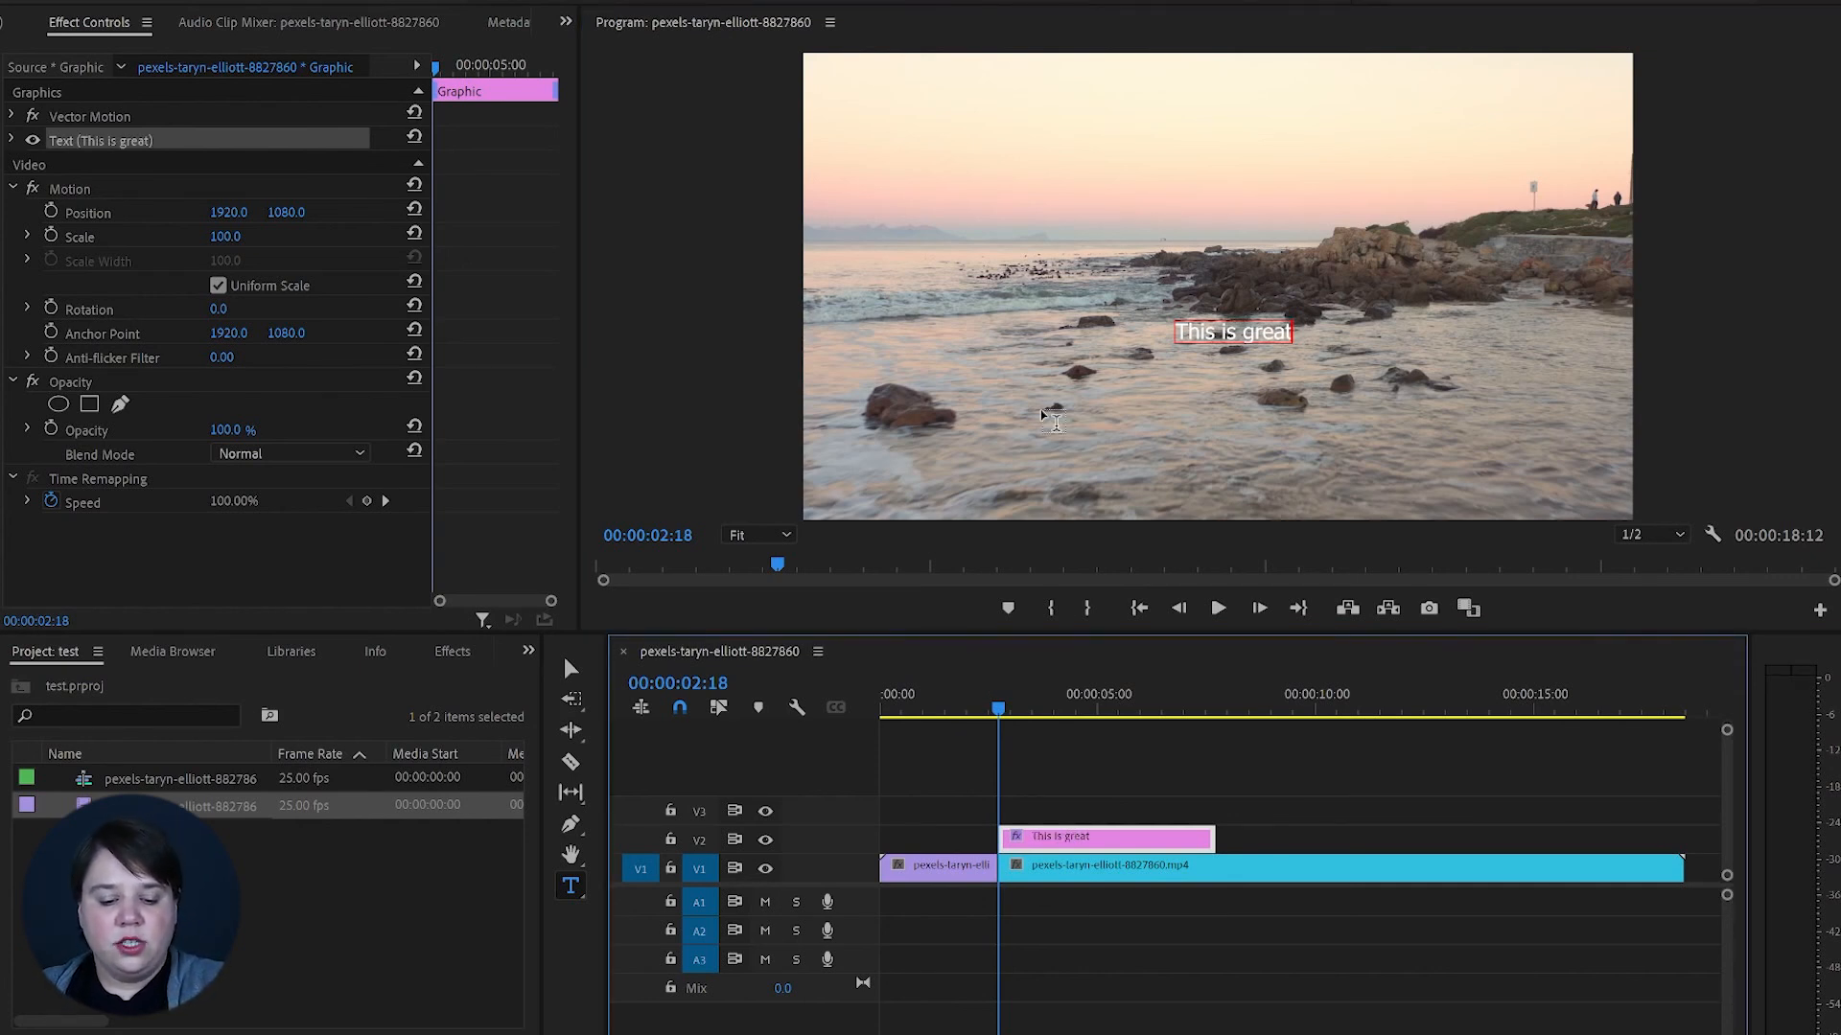
pyautogui.press('v')
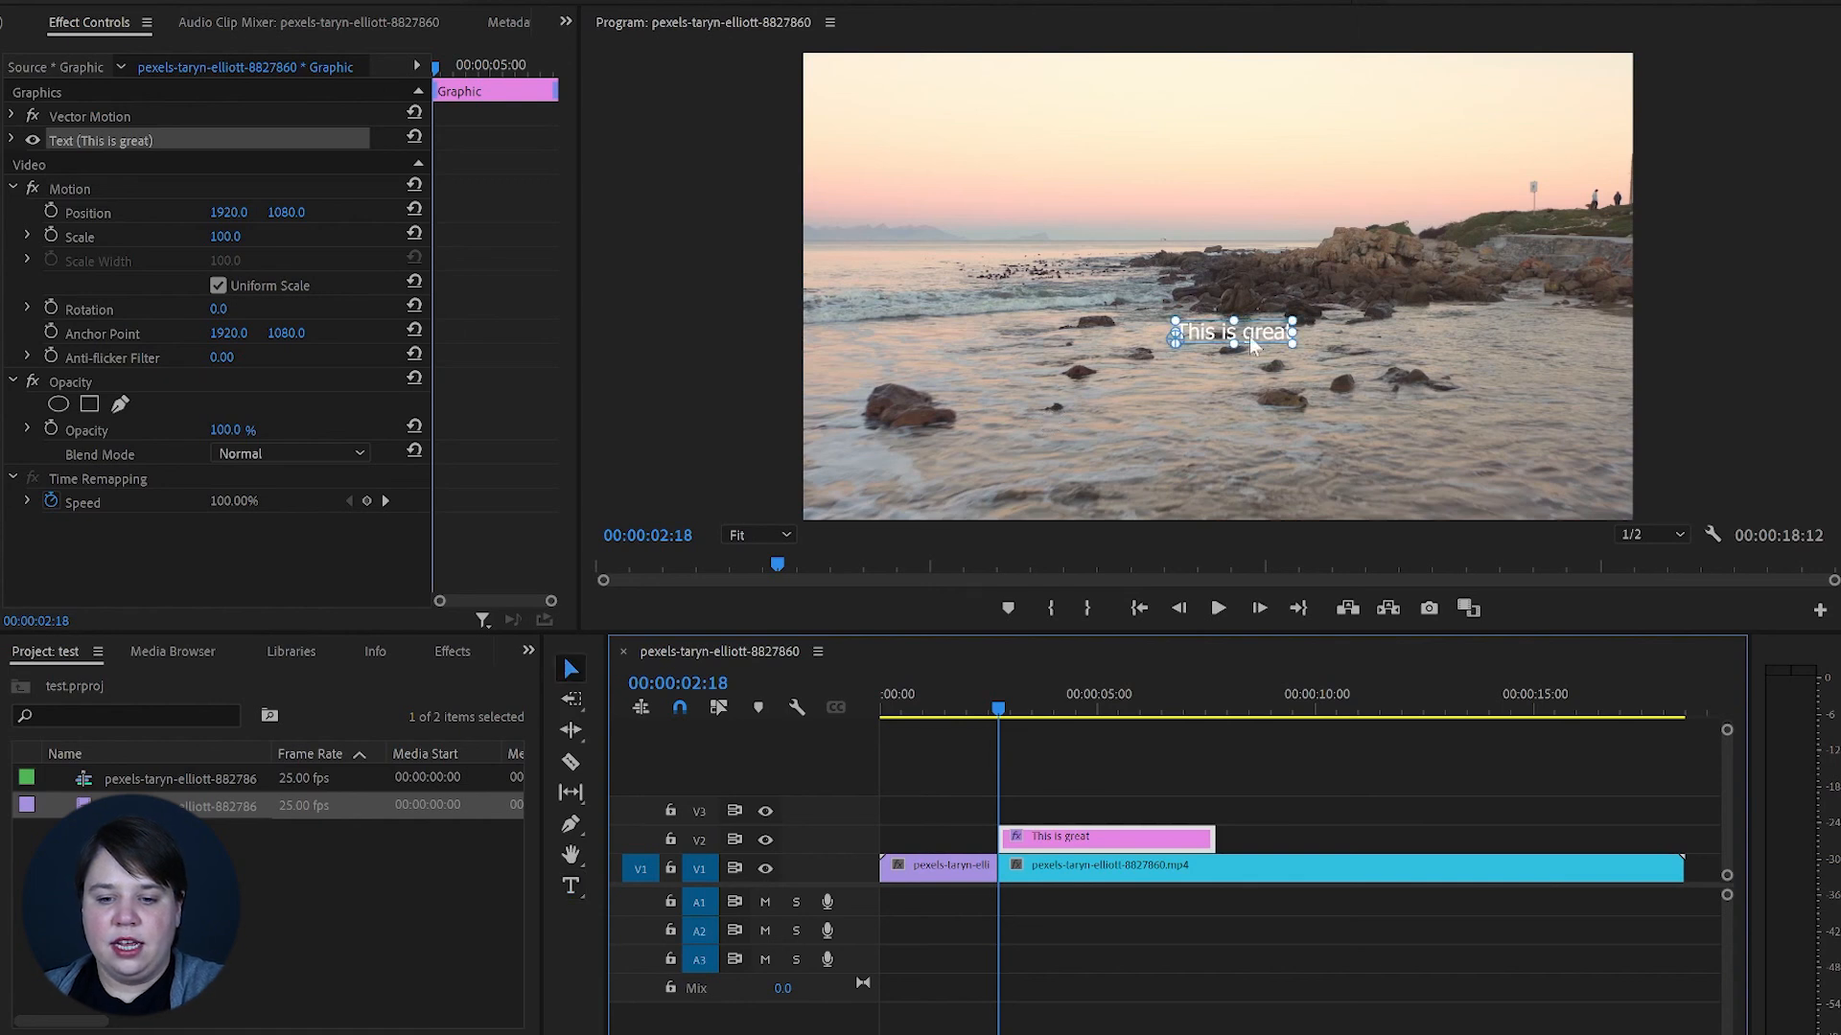
# Move the "This is great" text up and to the left of its central position in the frame.
pyautogui.moveTo(1256, 338); pyautogui.dragTo(1086, 270)
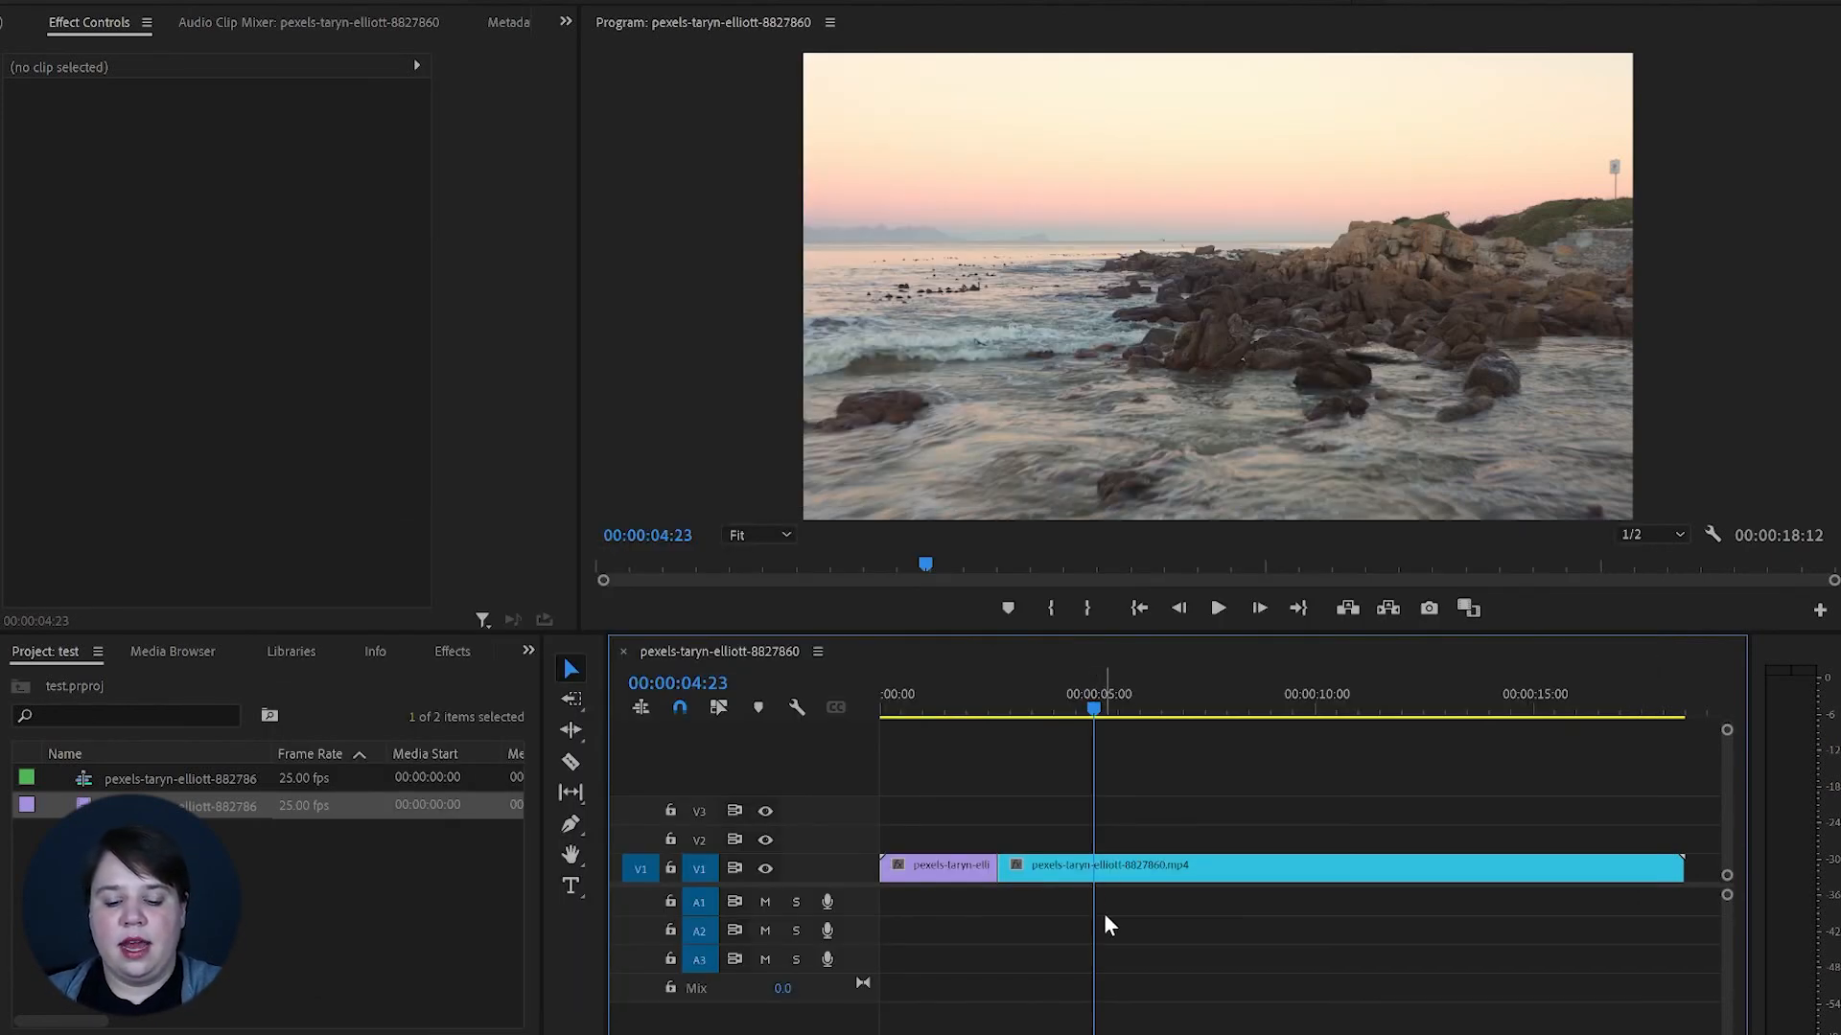
# Mark the sequence In point at 00:00:04:23 and the Out point at 00:00:10:19.
pyautogui.press('i')
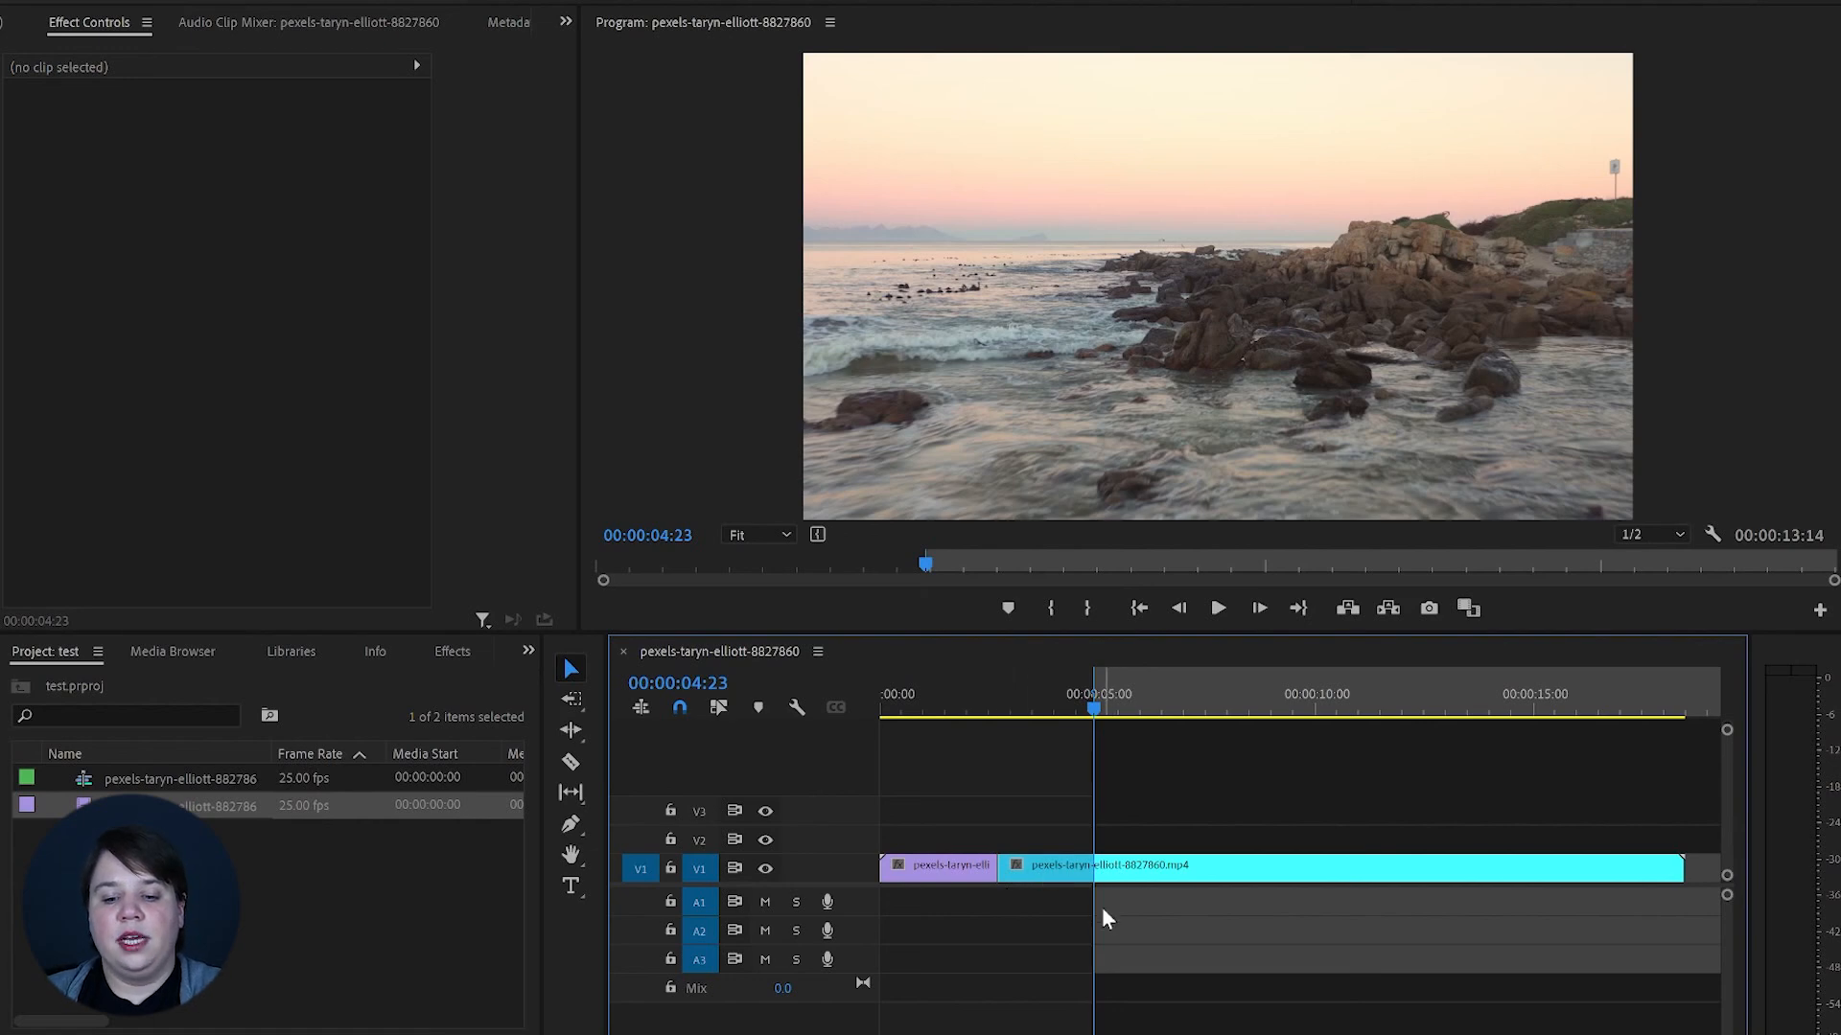
pyautogui.moveTo(1095, 714); pyautogui.dragTo(1349, 714)
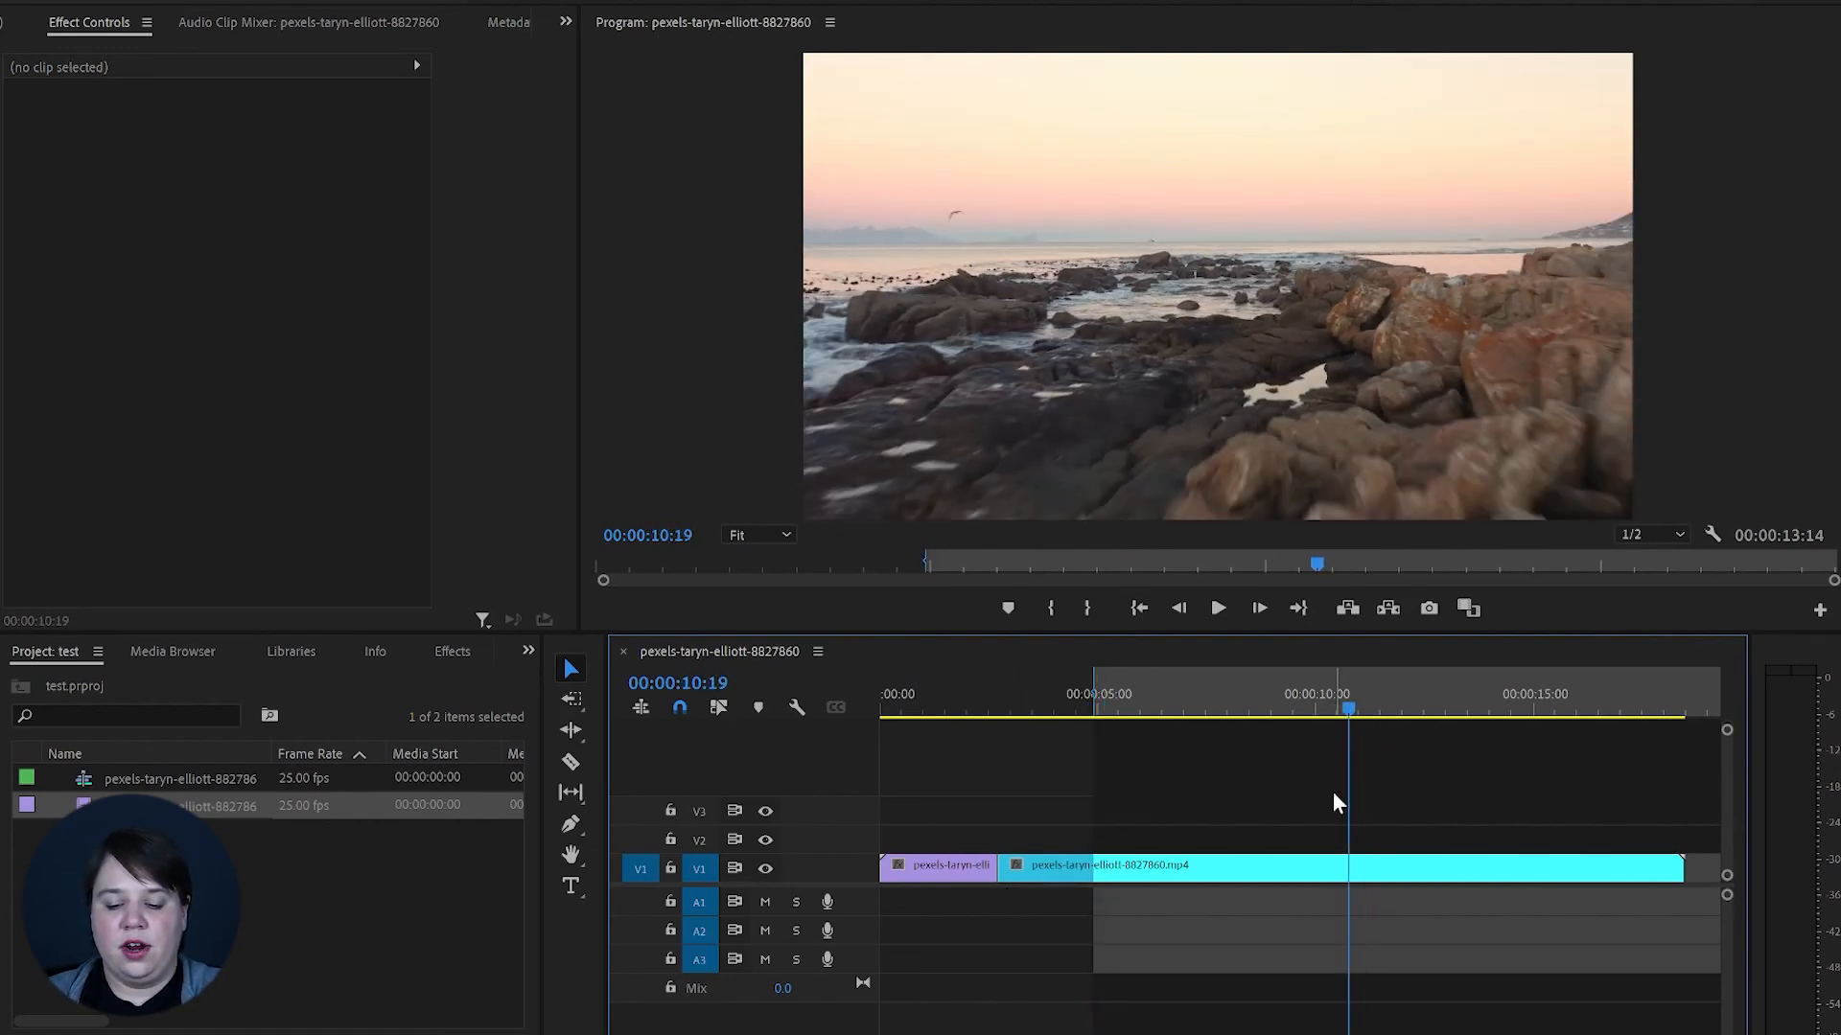
pyautogui.press('o')
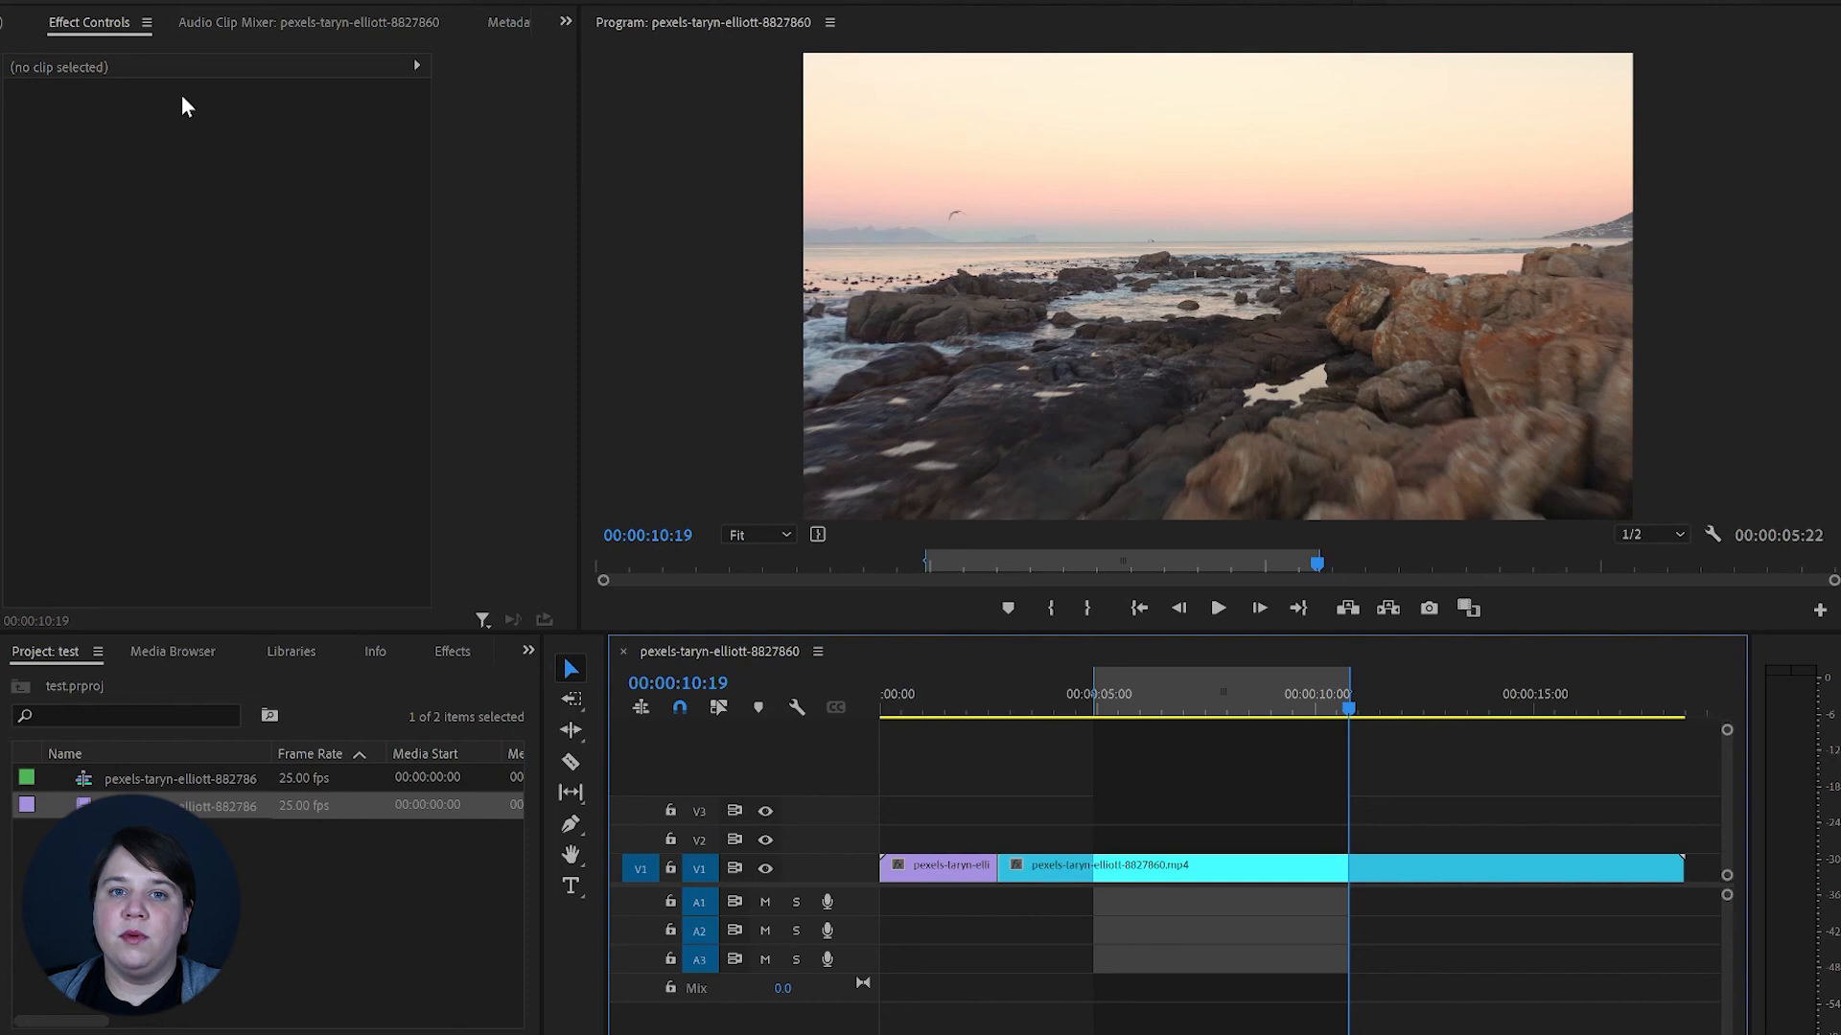
# Open the beach clip from the project in the Source monitor and mark In at 00:00:08:10 and Out at 00:00:18:17.
pyautogui.doubleClick(144, 805)
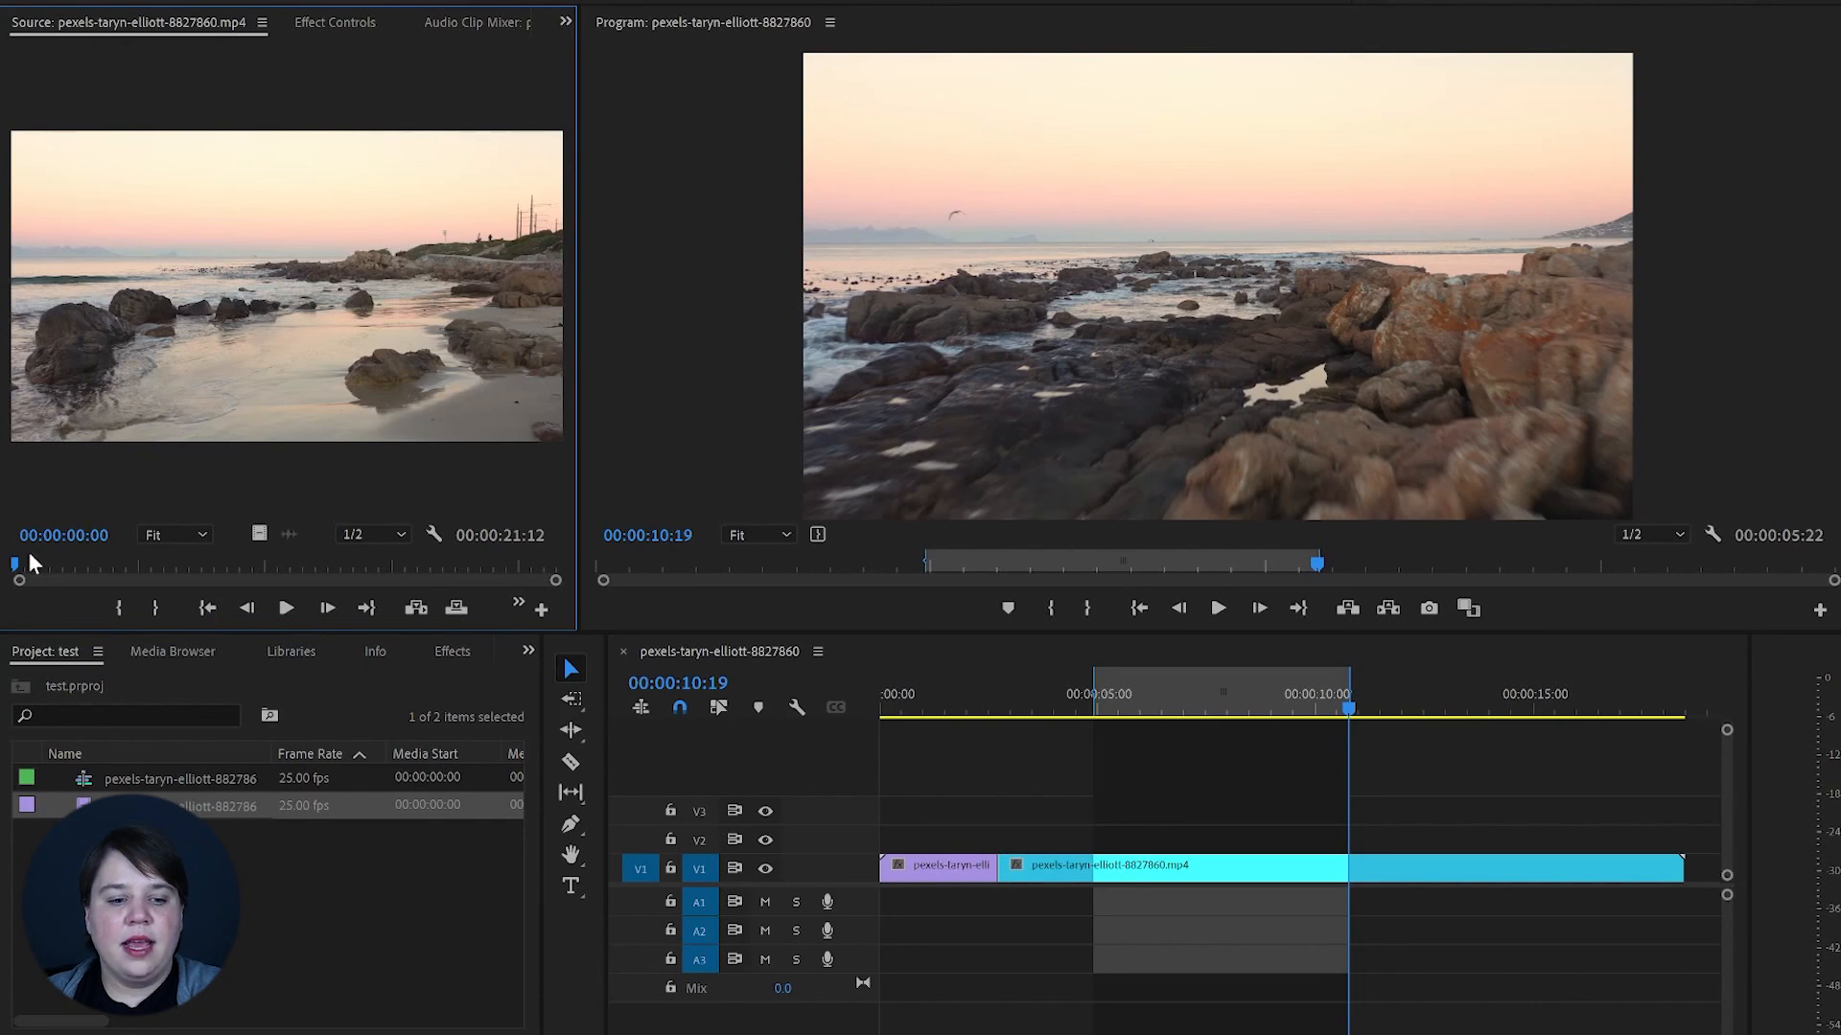
pyautogui.moveTo(18, 574); pyautogui.dragTo(228, 570)
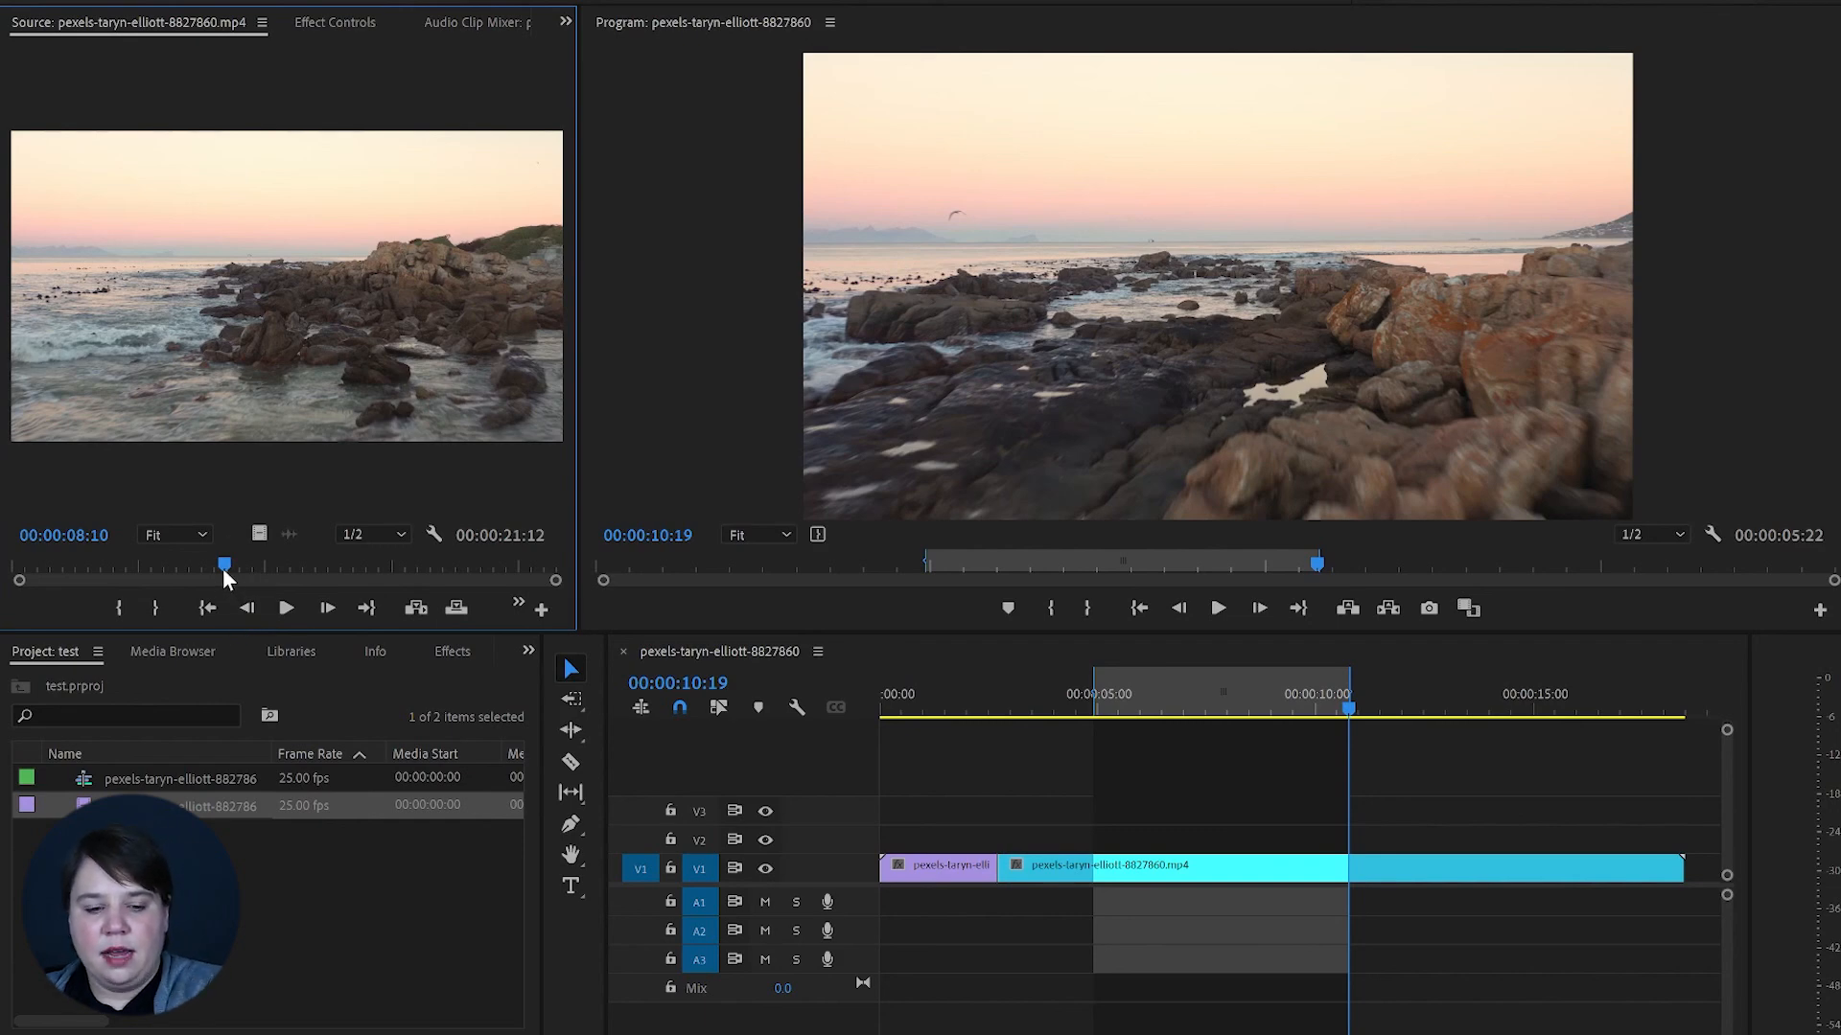
pyautogui.press('i')
pyautogui.moveTo(224, 566); pyautogui.dragTo(485, 566)
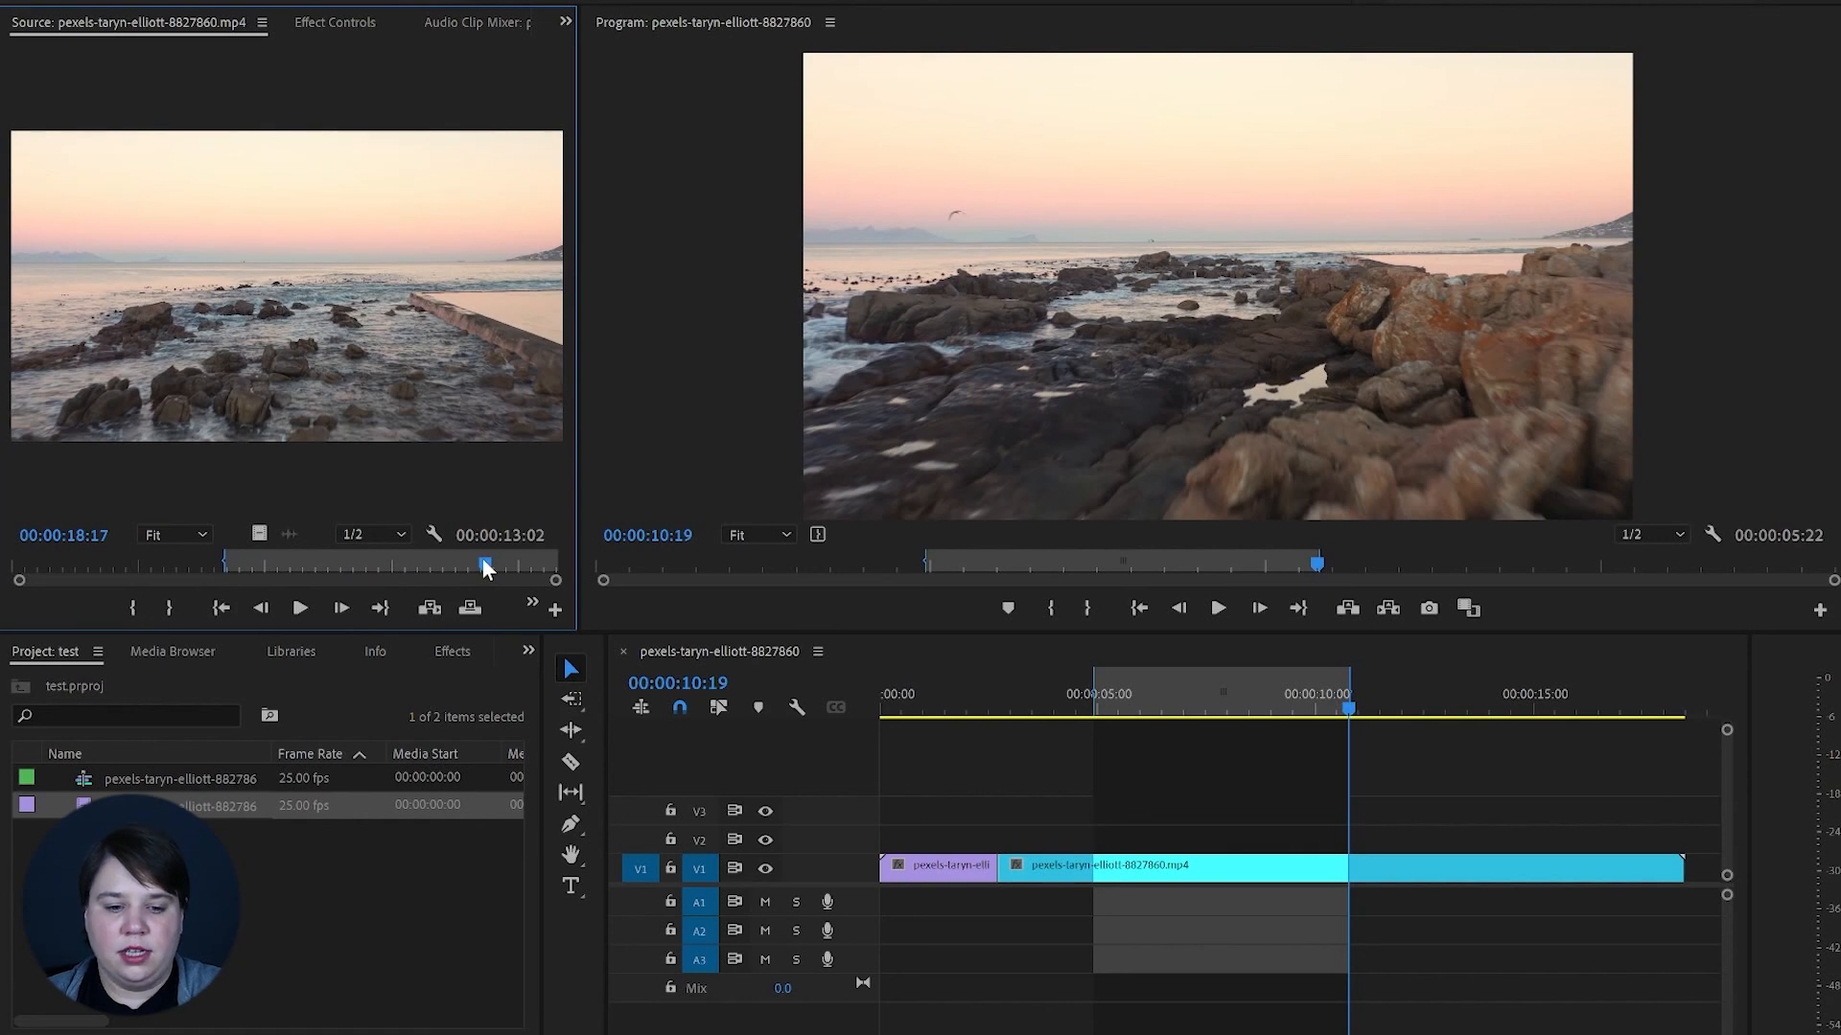
pyautogui.press('o')
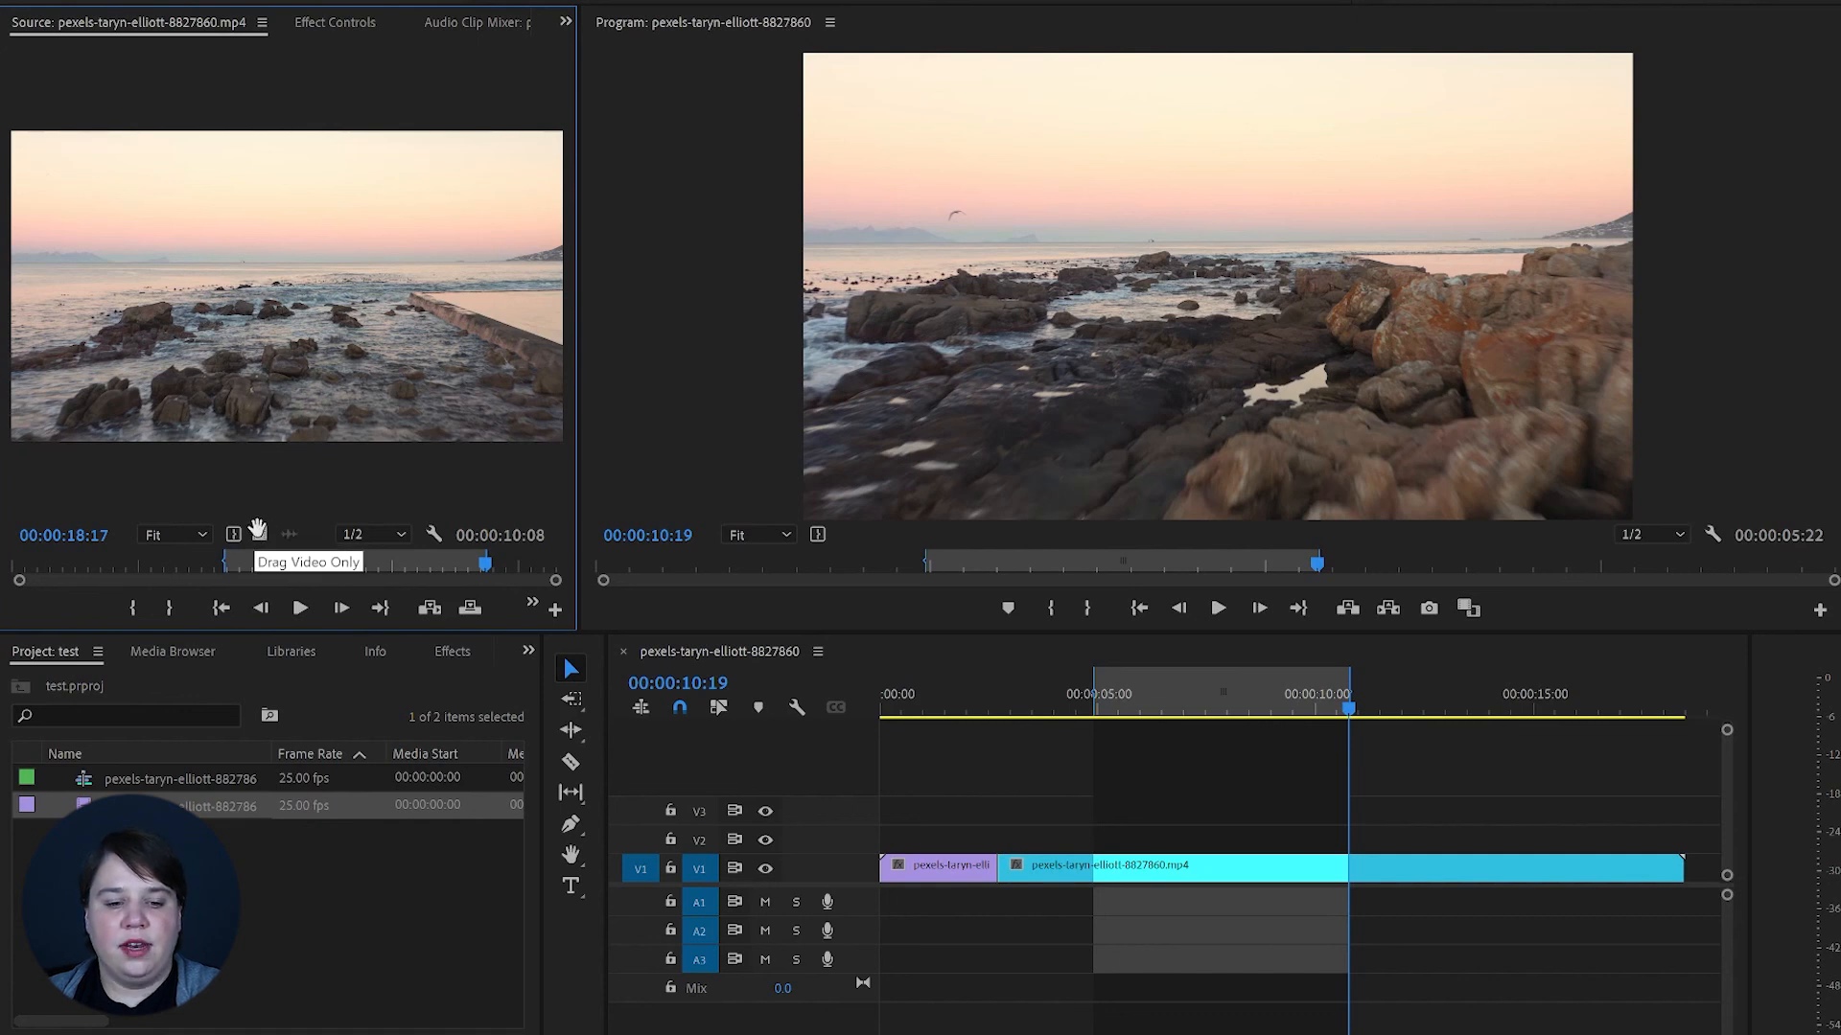
# Place the marked source range as video only on V2 about one second into the sequence, and move the playhead to 00:00:02:07.
pyautogui.moveTo(901, 721); pyautogui.dragTo(936, 836)
pyautogui.click(946, 711)
pyautogui.moveTo(947, 709); pyautogui.dragTo(979, 752)
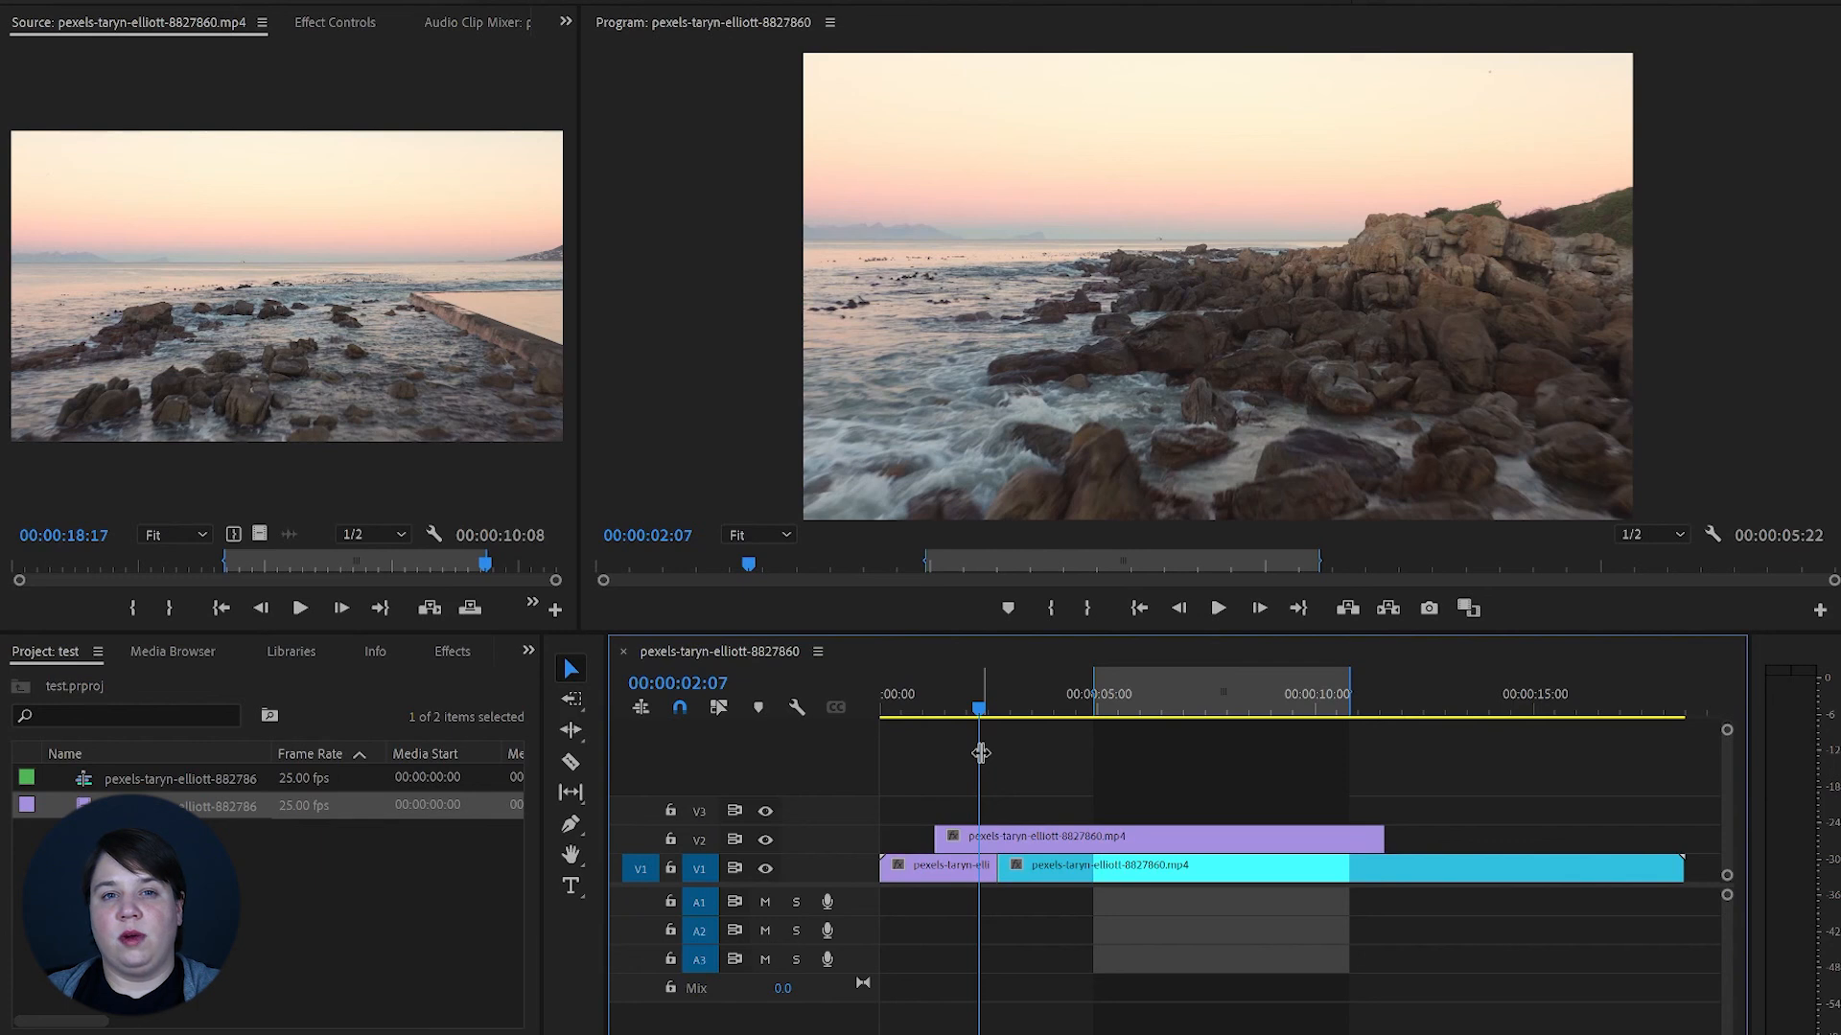
# Save the project.
pyautogui.hotkey('ctrl', 's')
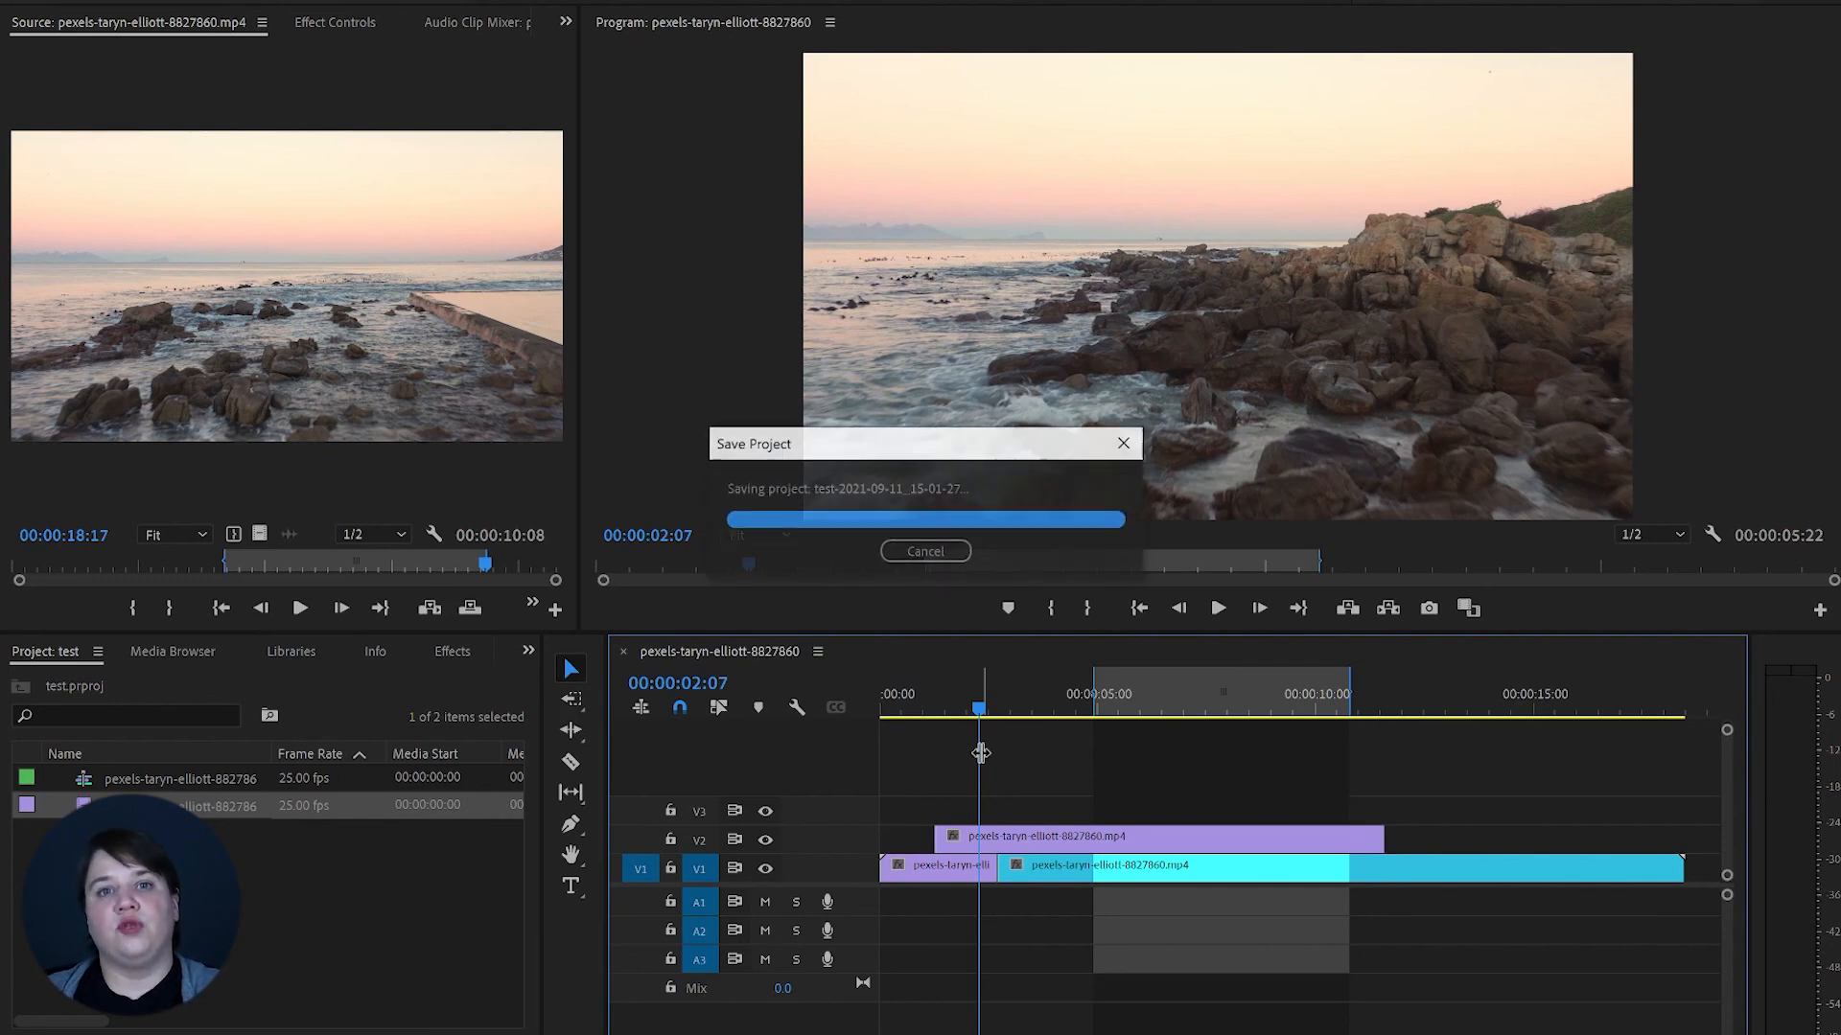